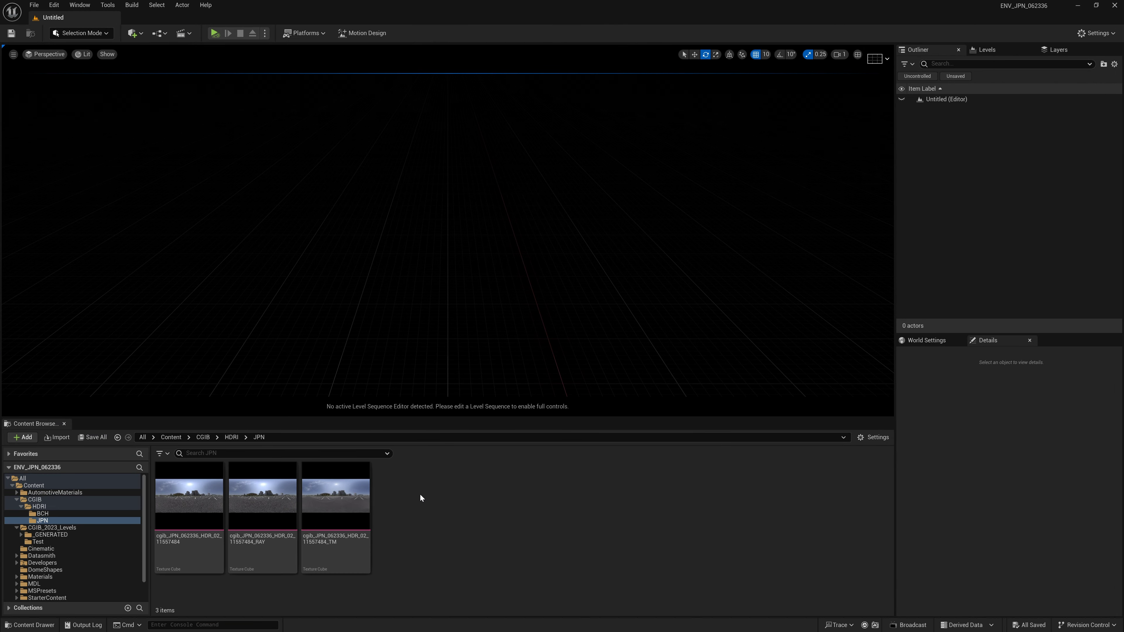
Step: Check in the plugin list that the HDRIBackdrop plugin is enabled
left_click(132, 36)
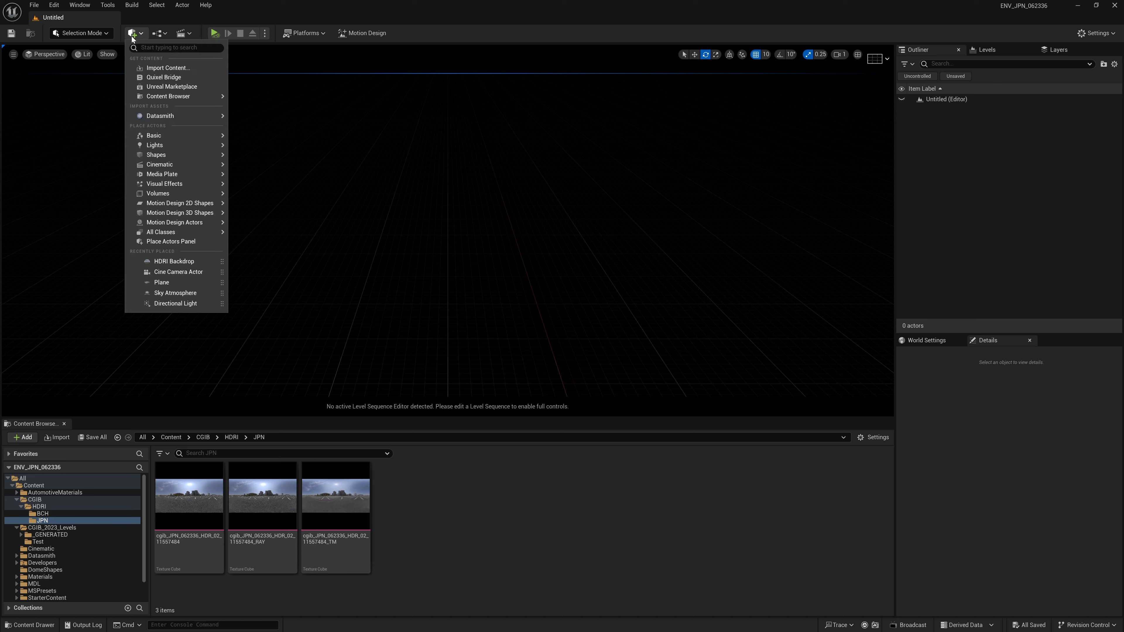
mouse_move(186, 147)
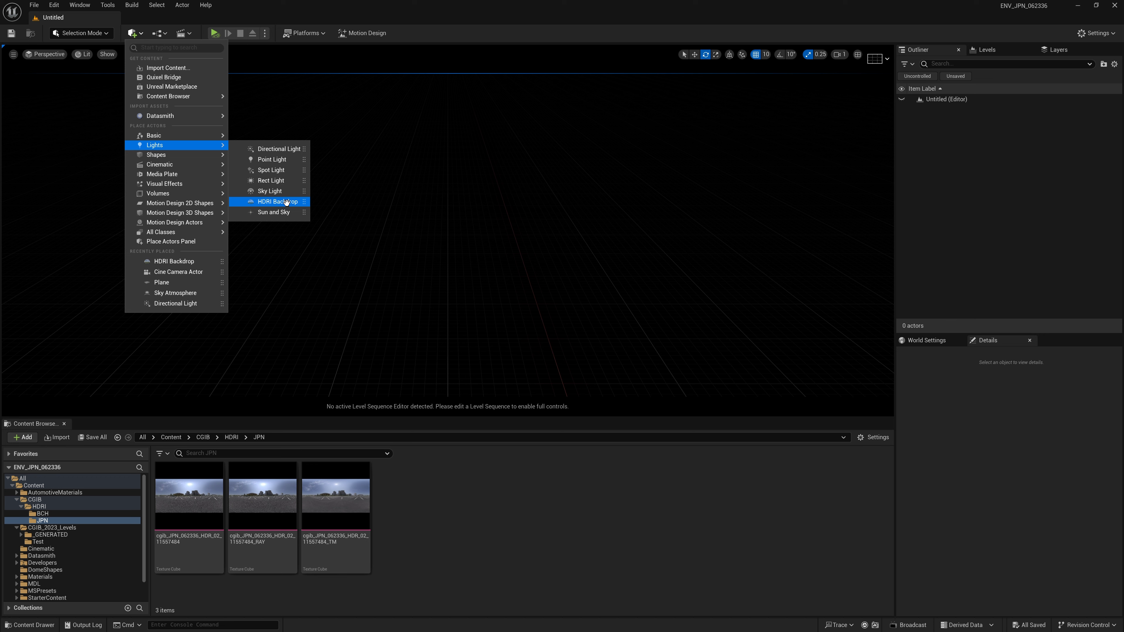
left_click(52, 10)
left_click(108, 155)
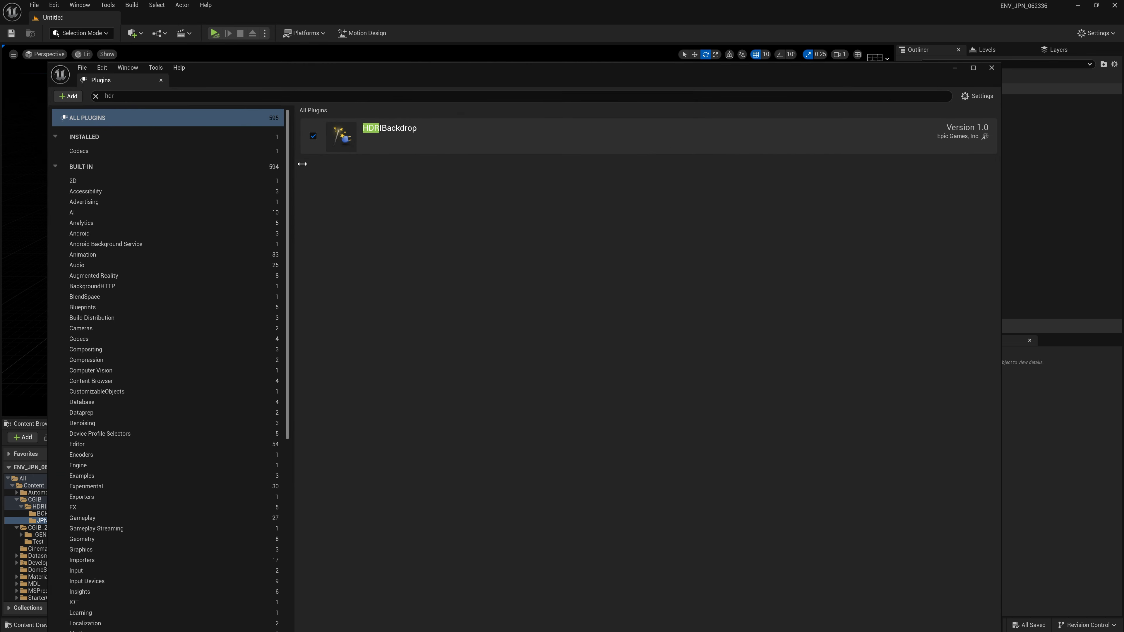
left_click(121, 94)
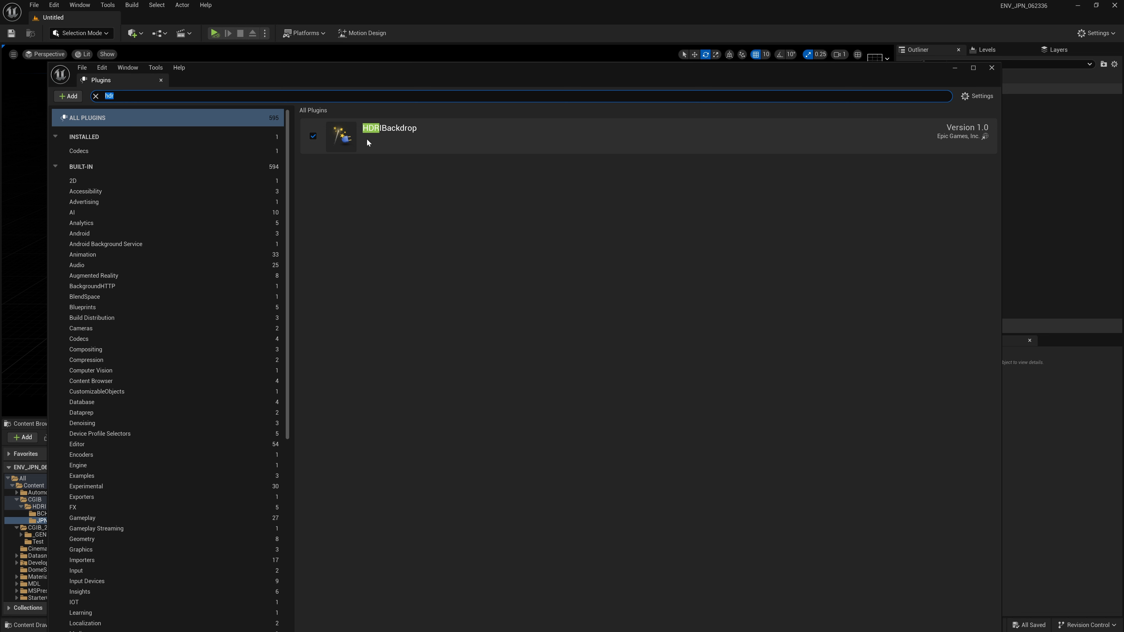
left_click(991, 67)
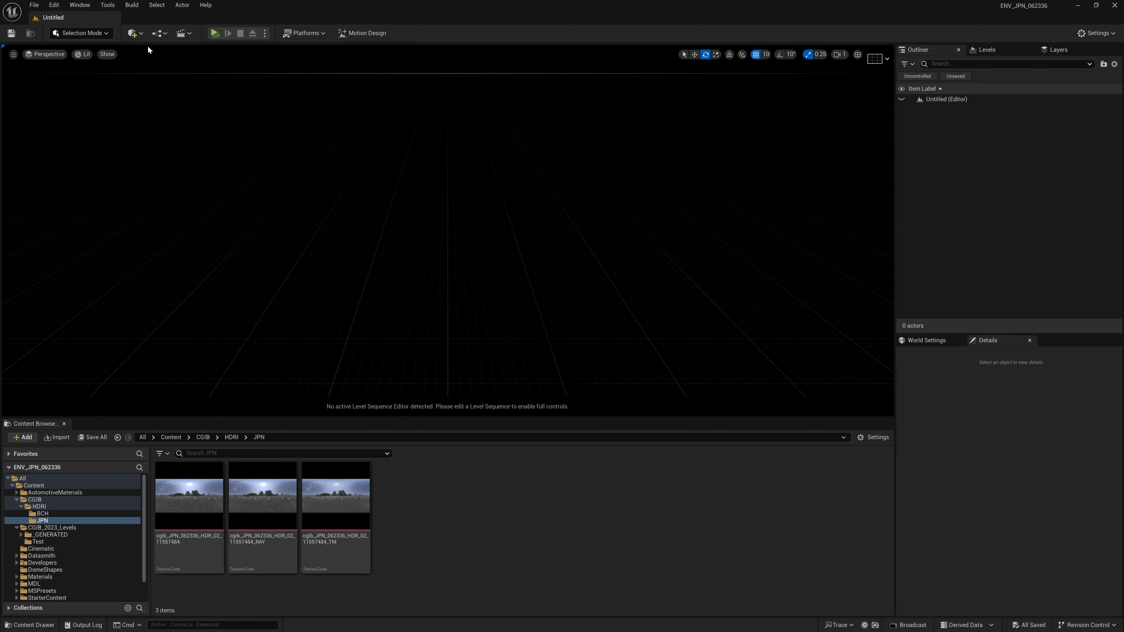
Step: Add an HDRI Backdrop light actor to the empty level
left_click(132, 33)
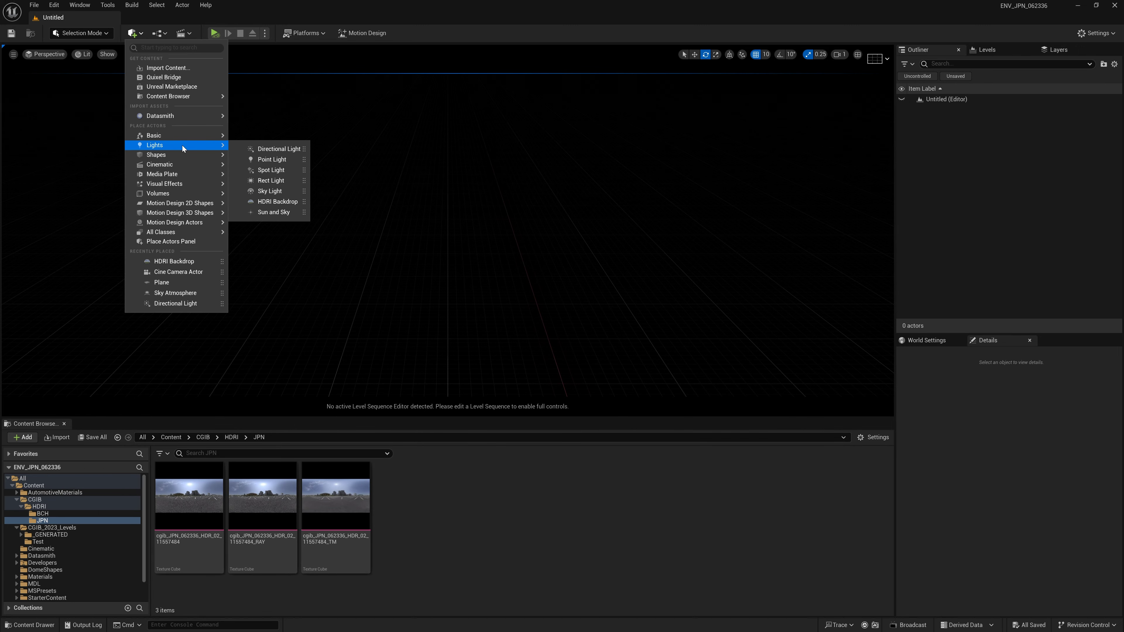
left_click(292, 201)
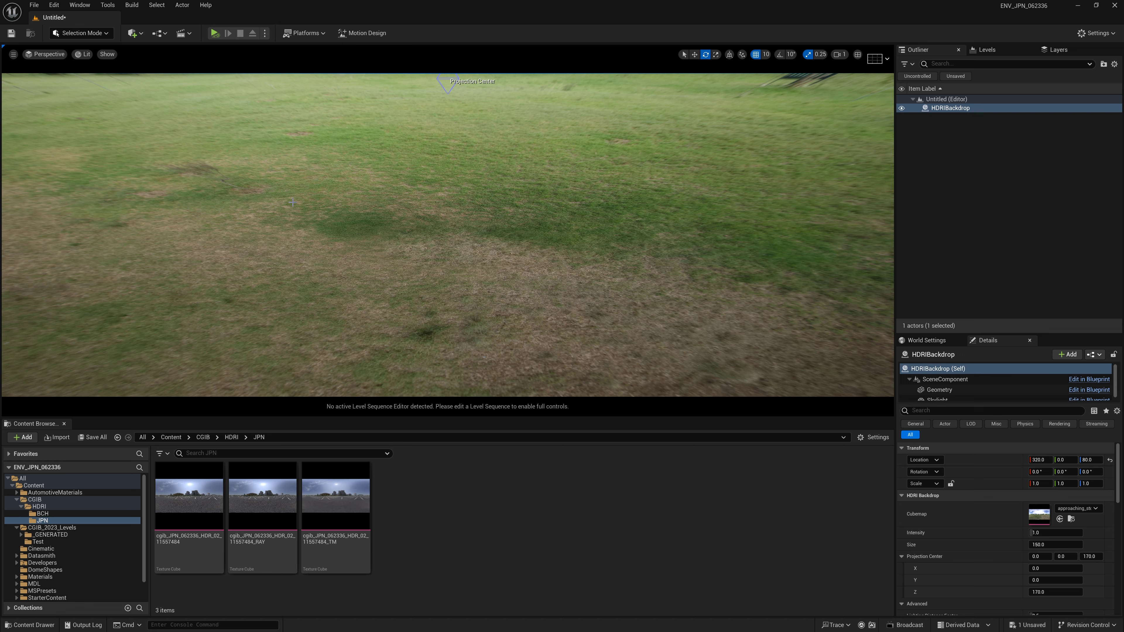
right_click_drag(352, 228, 351, 177)
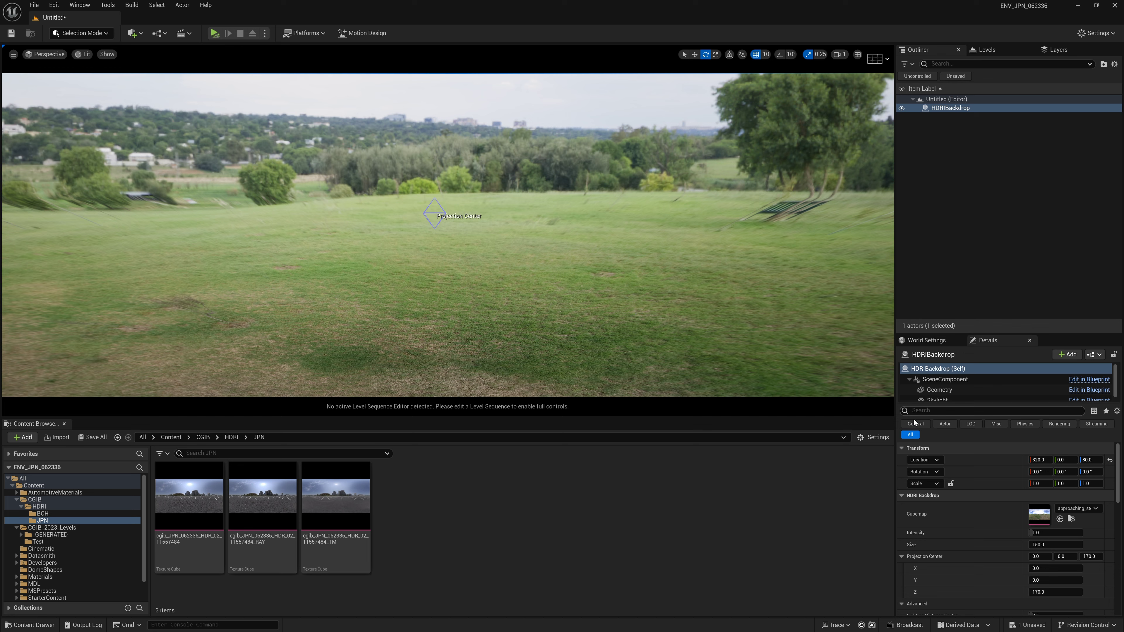
Step: Set the HDRI backdrop's X and Z location to 0 so it sits at the world origin
left_click(1038, 460)
type("0")
left_click(1095, 460)
type("0")
key("Return")
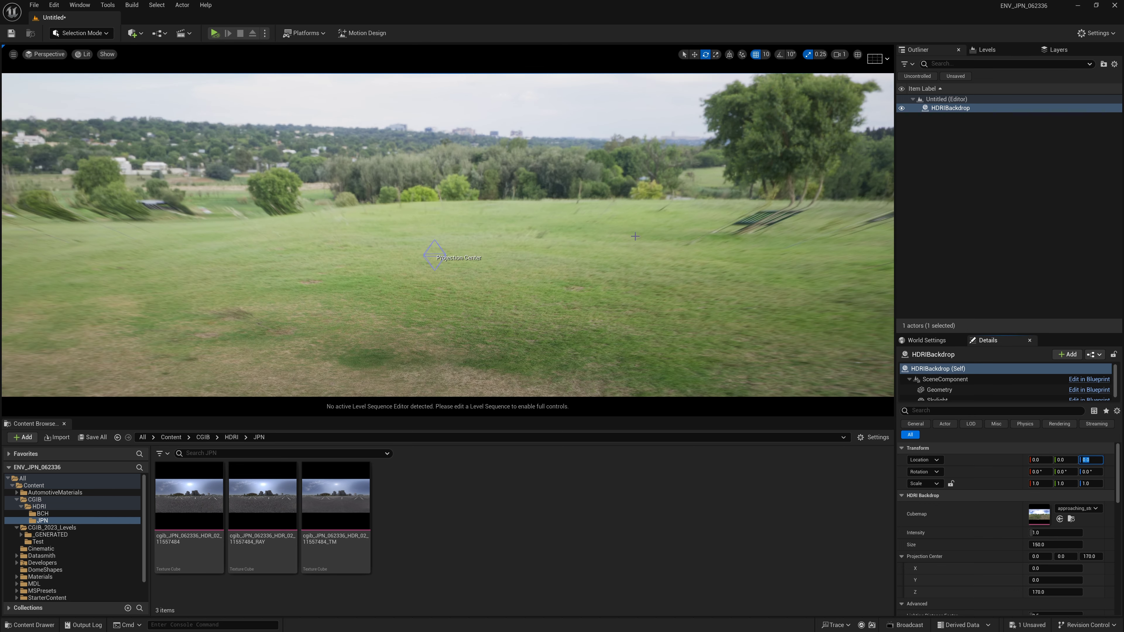
Step: Assign the cgib_JPN_062336_HDR_02_11557484 texture from the JPN folder as the HDRI backdrop's cubemap
left_click_drag(557, 412, 575, 442)
key("q")
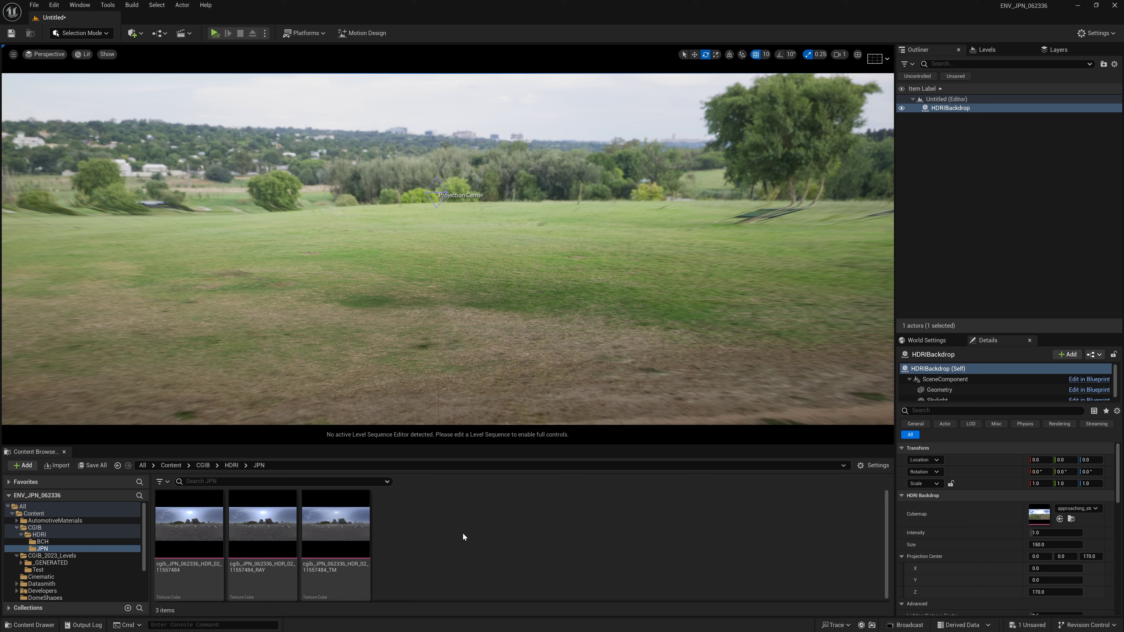
left_click_drag(173, 526, 1040, 516)
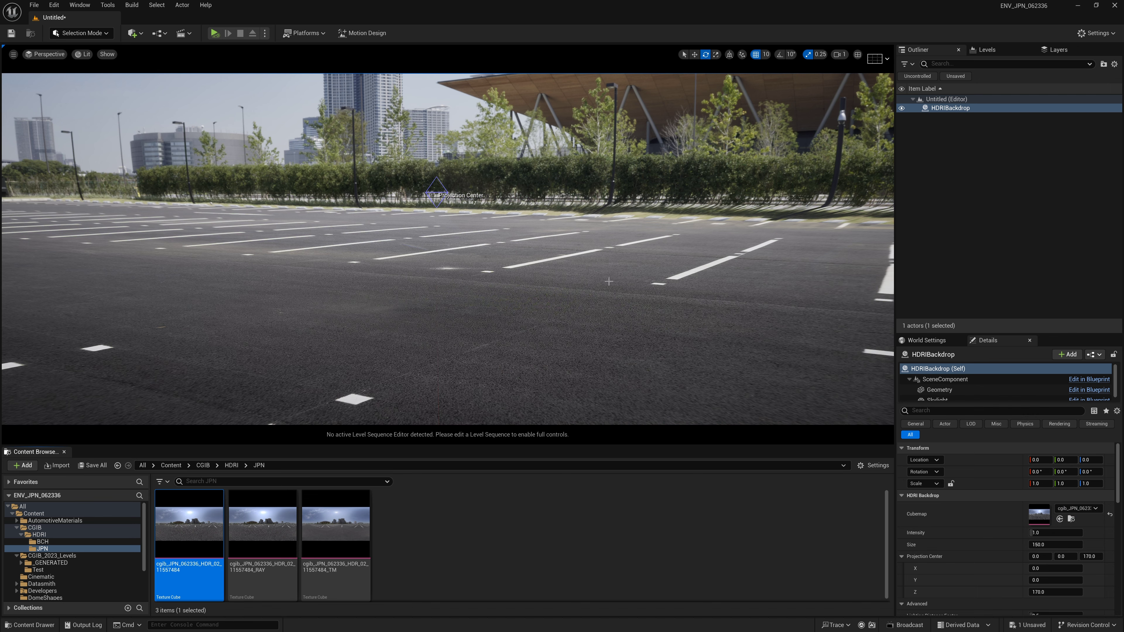
left_click_drag(600, 281, 832, 292, "alt")
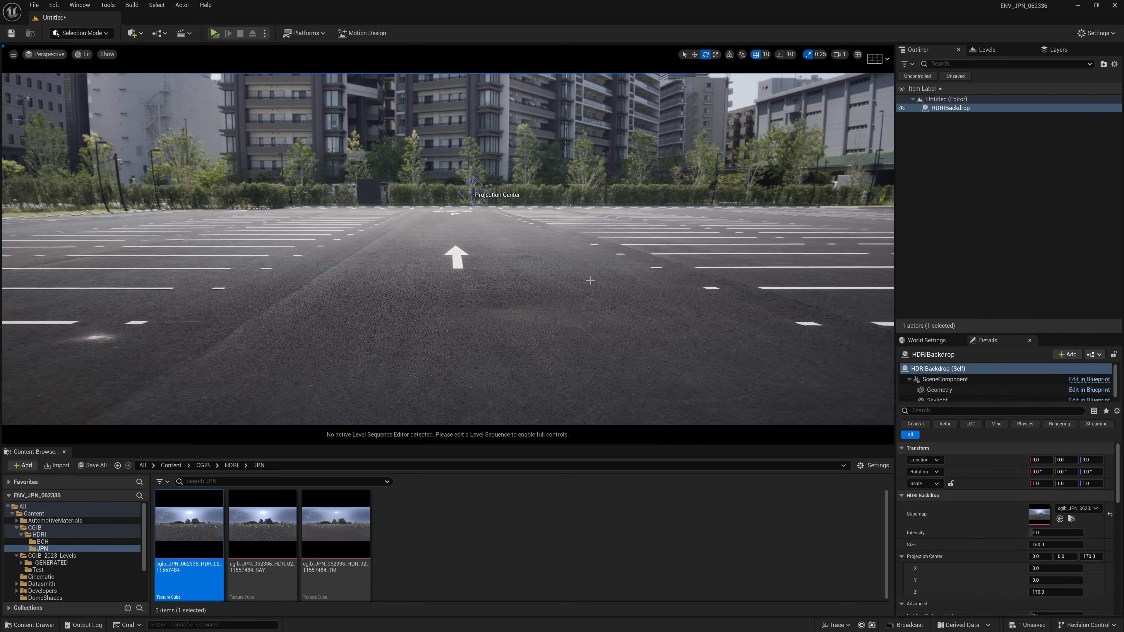
key("F11")
left_click_drag(665, 307, 598, 310, "alt")
key("F11")
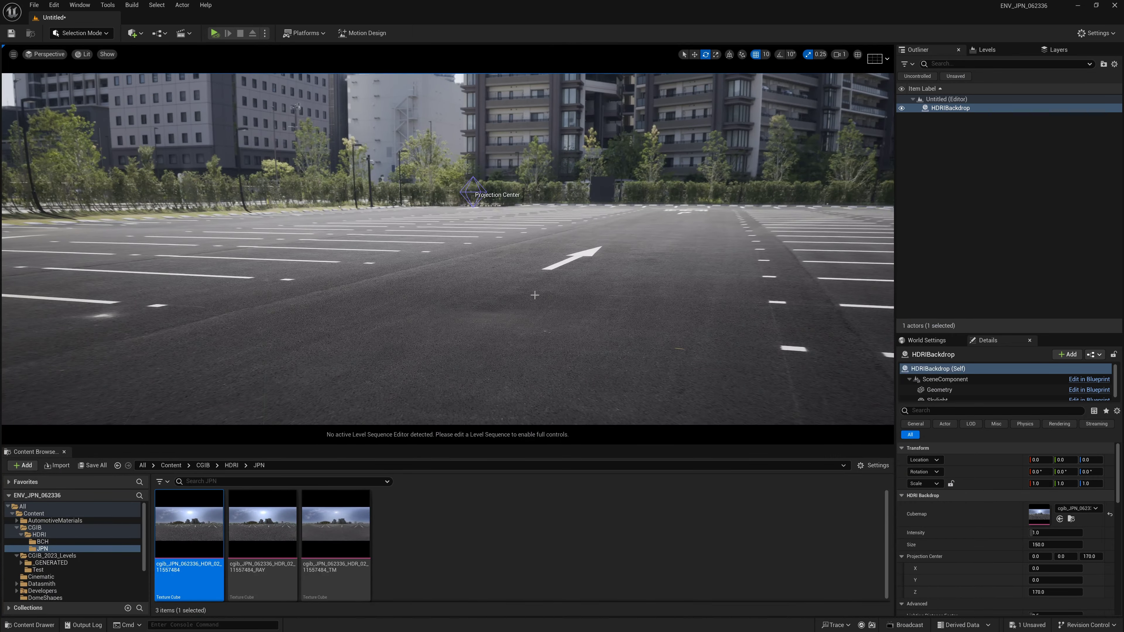
Step: Paste the three copied SM_MatPreviewMesh material preview spheres into the level and inspect them in a full-screen viewport
key("ctrl+v")
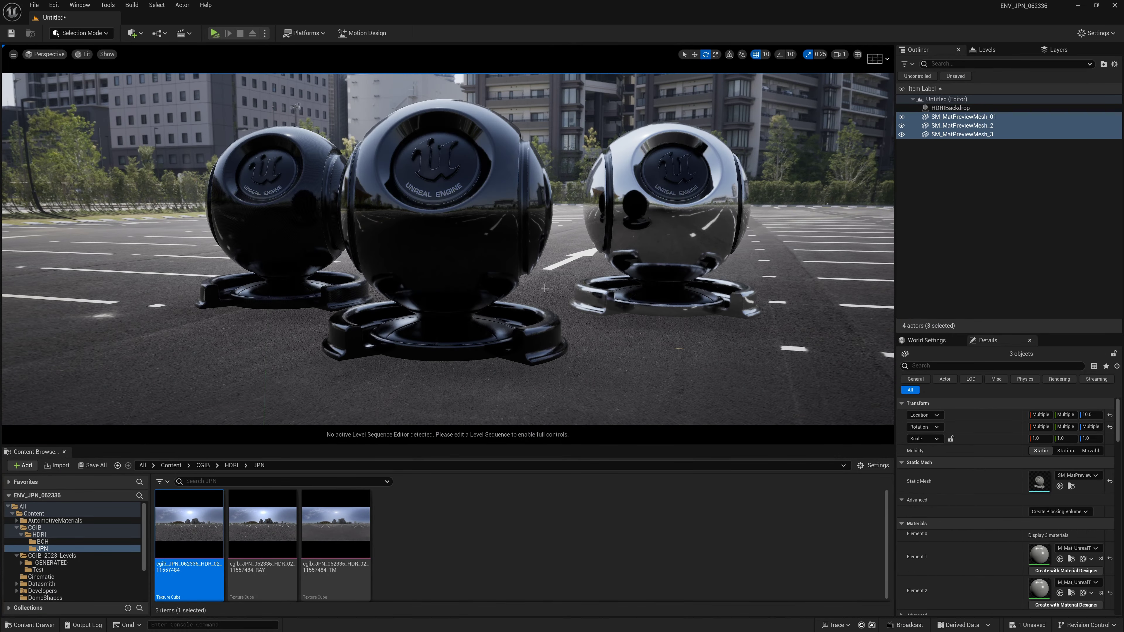
key("F11")
key("f")
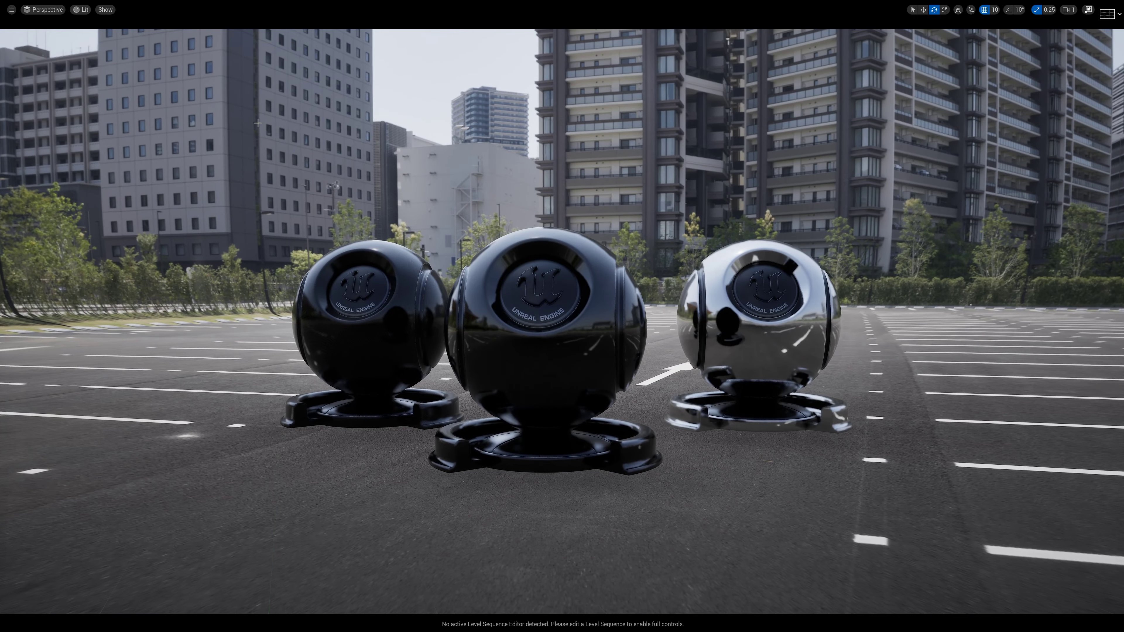
Step: Preview the spheres in the Path Tracing view mode for comparison, and return the viewport to Lit
left_click(81, 9)
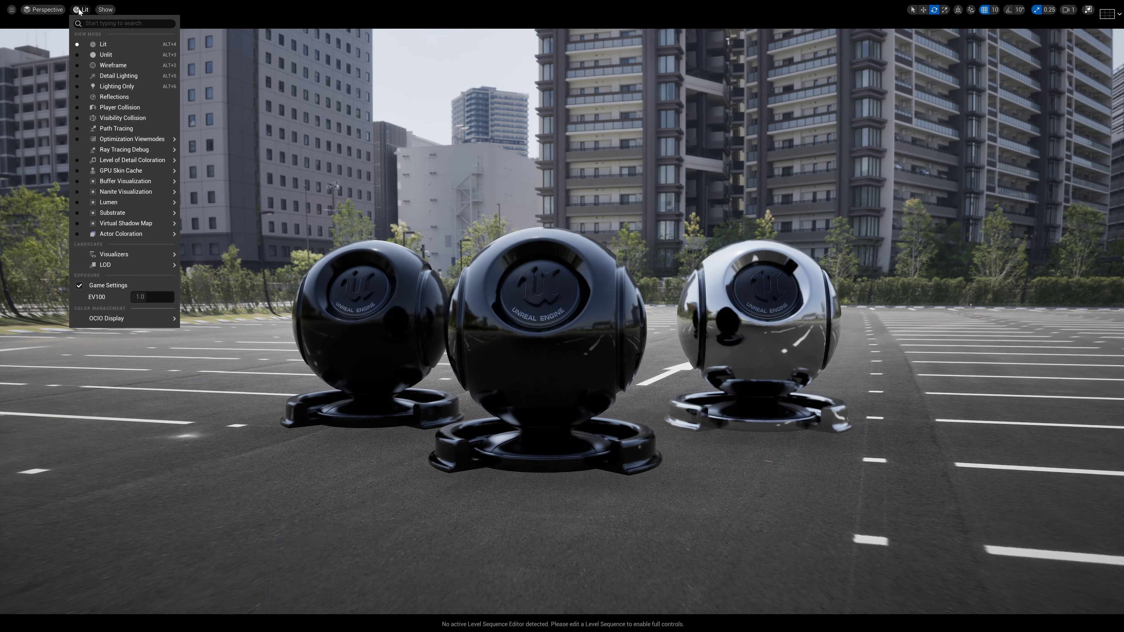
left_click(122, 131)
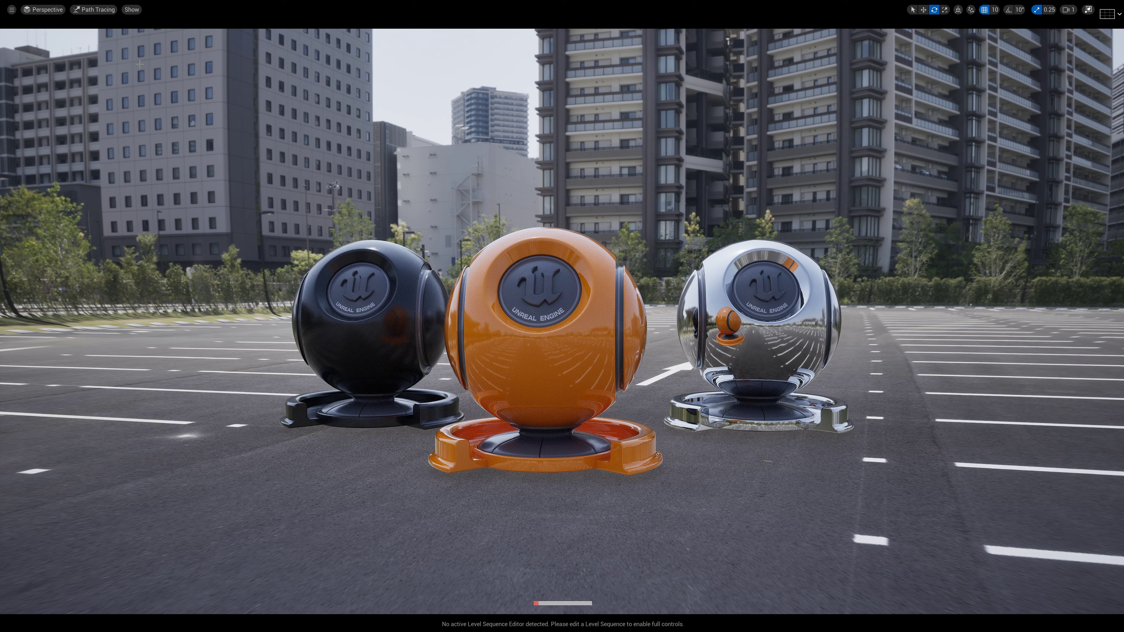
left_click(96, 9)
left_click(102, 43)
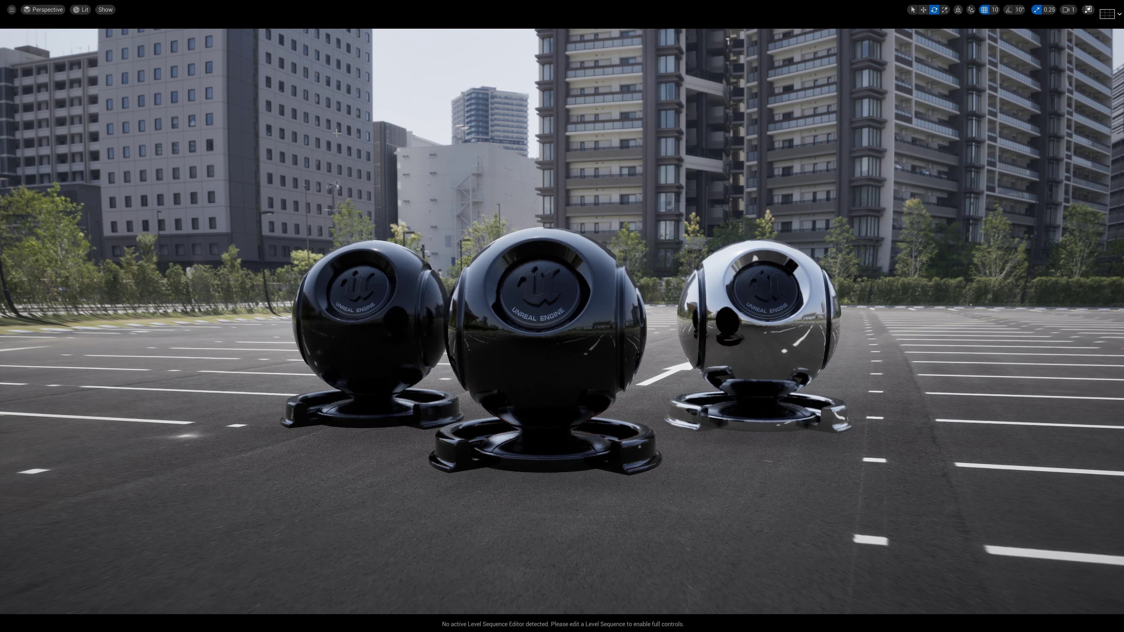
key("F11")
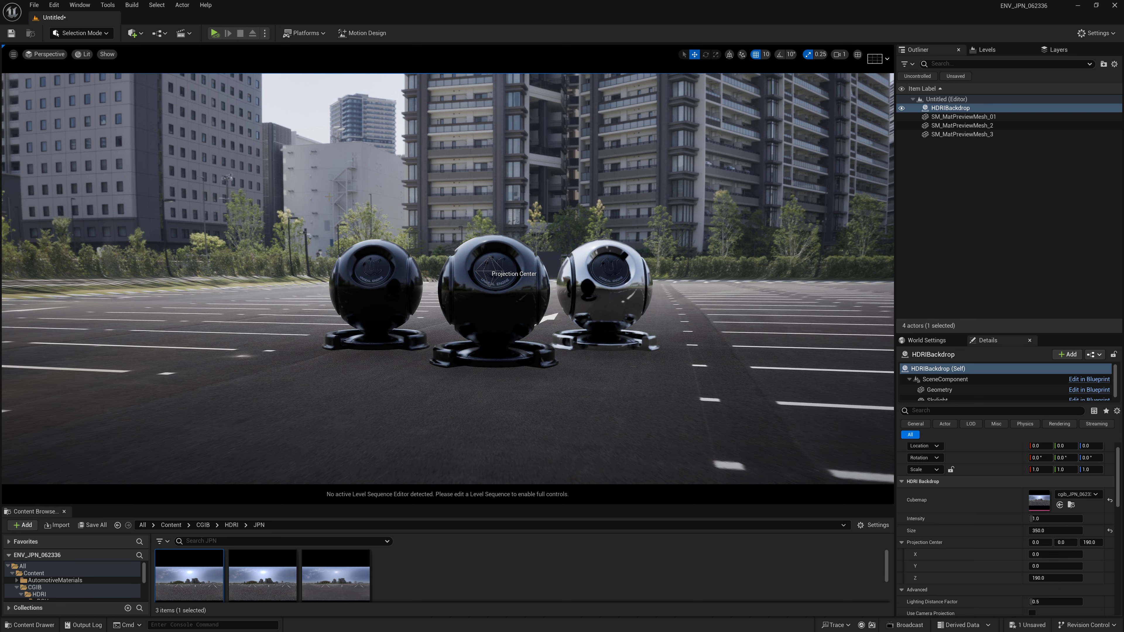
Step: Place a Post Process Volume beside the preview spheres and enable Infinite Extent (Unbound) for it
left_click(134, 33)
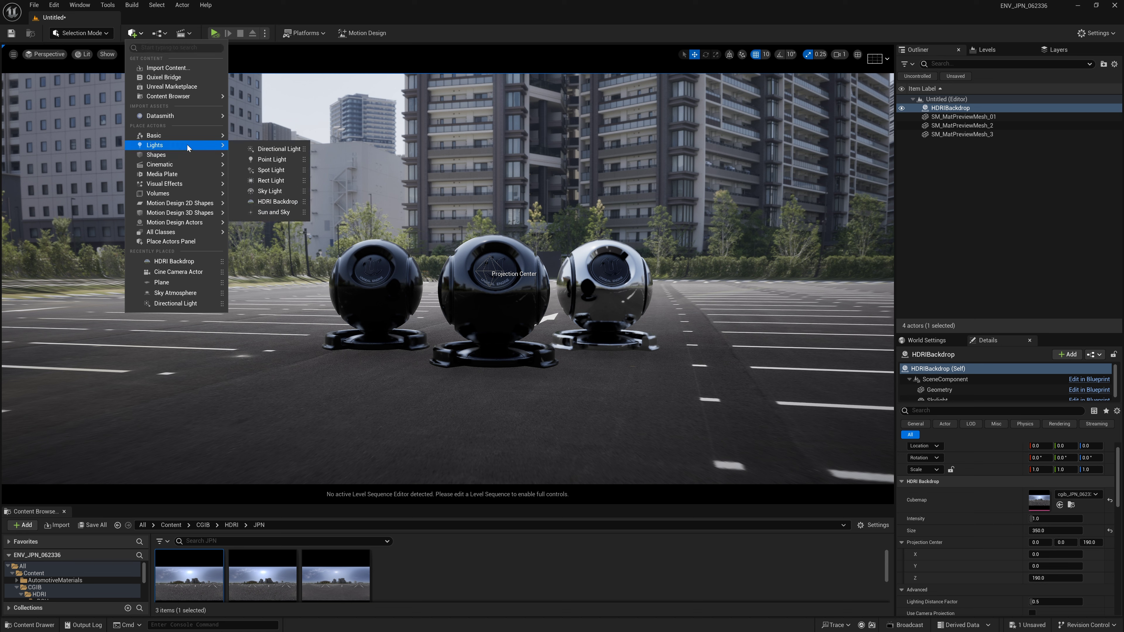
mouse_move(197, 188)
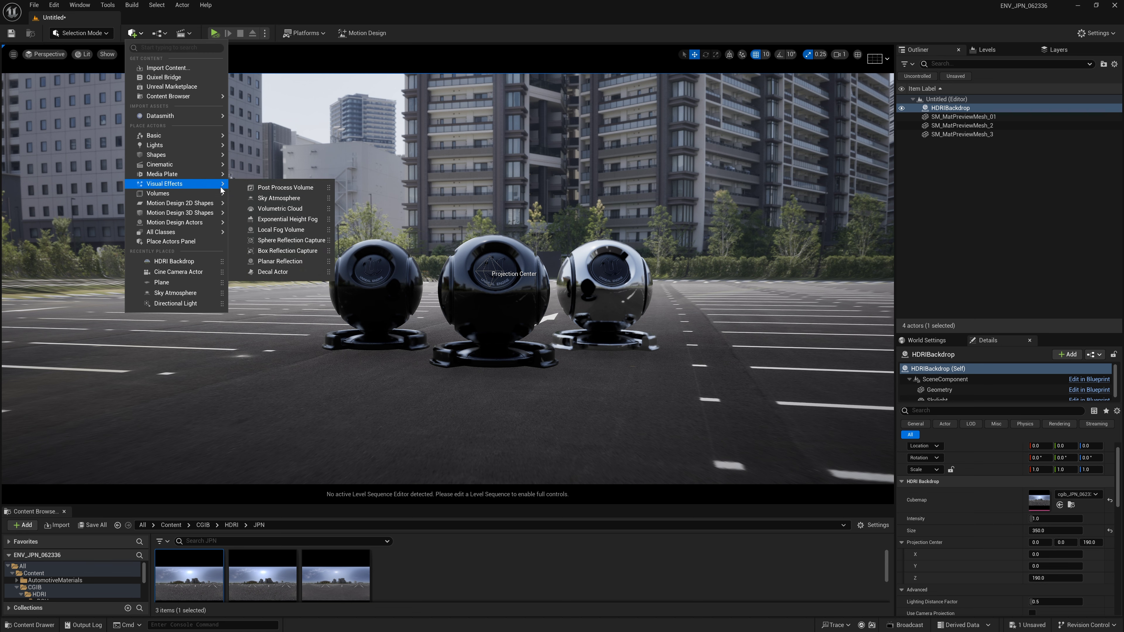
left_click_drag(262, 187, 693, 315)
key("End")
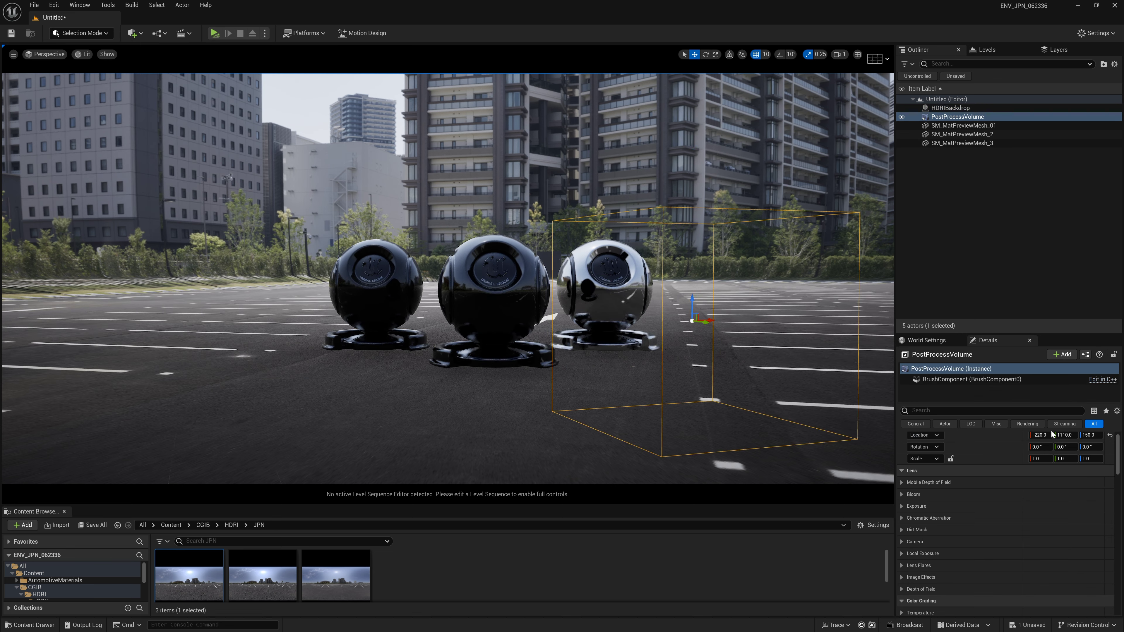
left_click_drag(1117, 458, 1117, 551)
left_click(1032, 571)
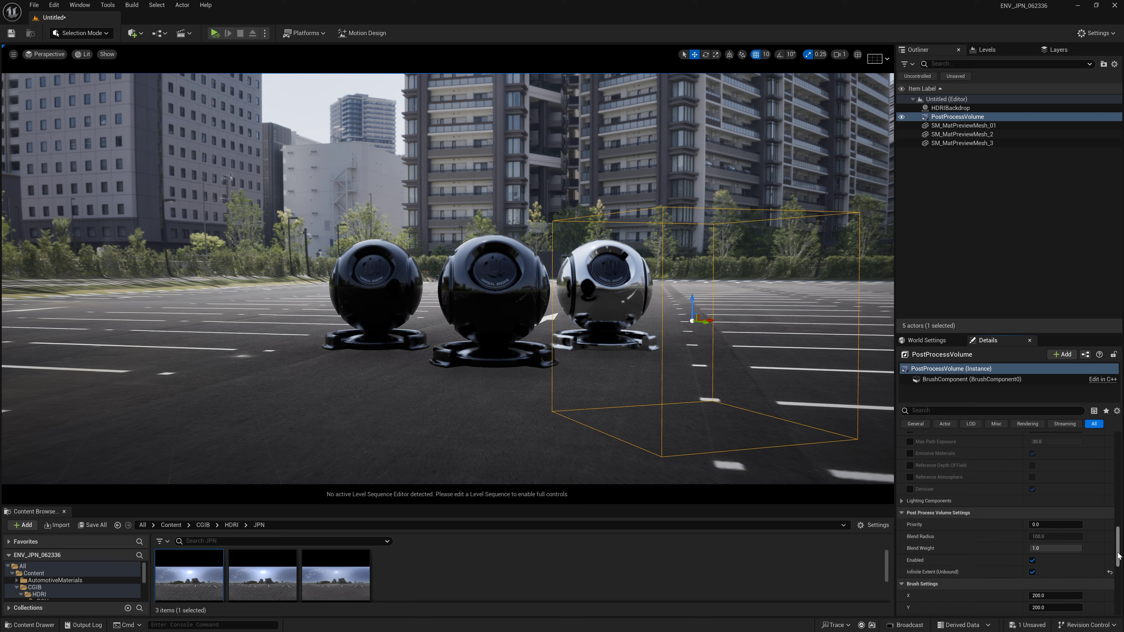
Step: Override the volume's Global Illumination method with Lumen, and move the volume away from the spheres
left_click_drag(1118, 555, 1115, 495)
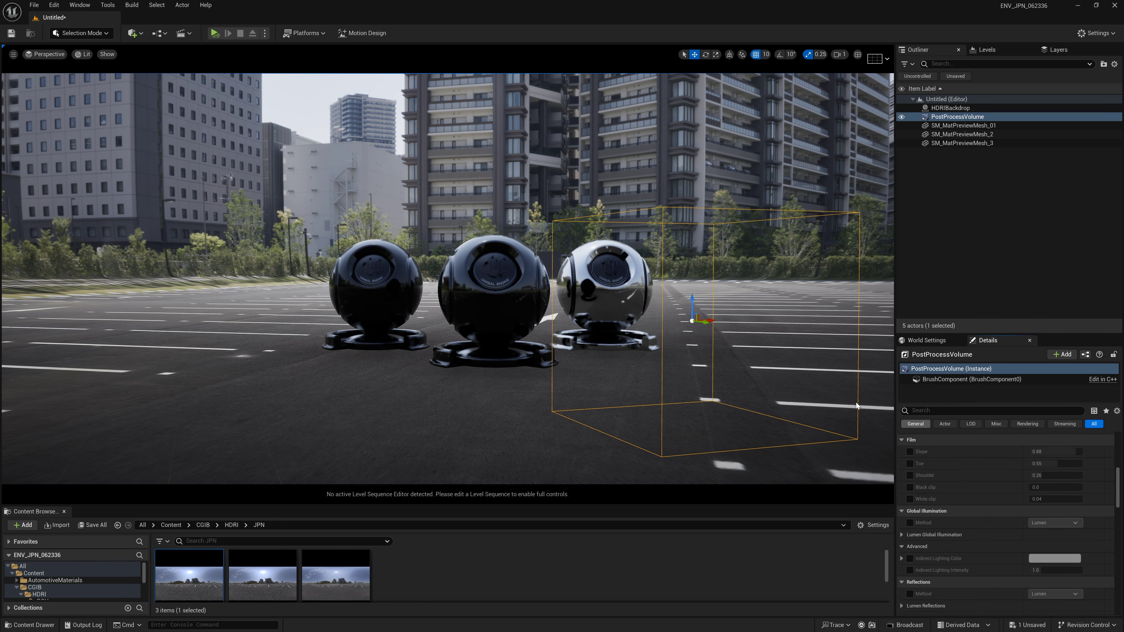
left_click(909, 522)
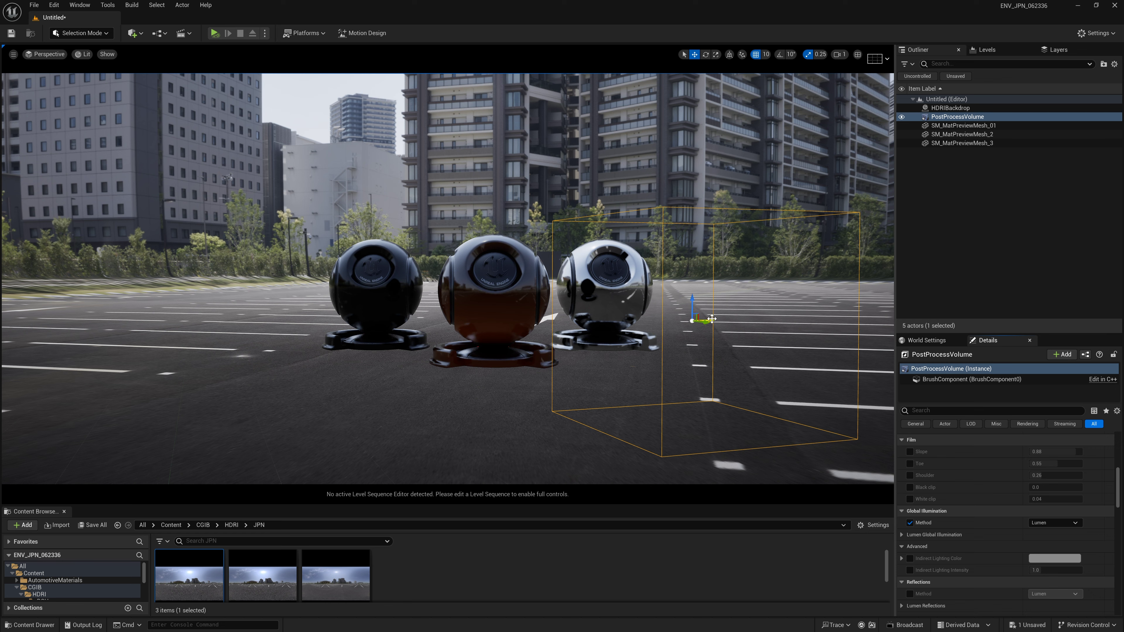
left_click_drag(712, 319, 89, 328)
scroll(598, 364, "up", 3)
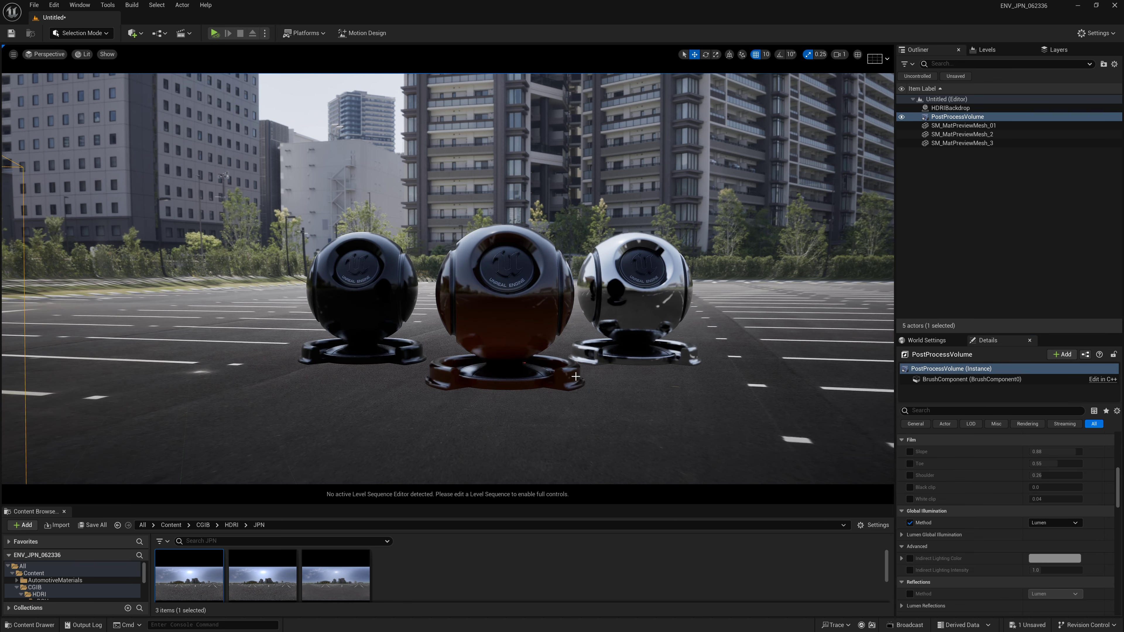
Step: Compare the spheres' shading with the Lumen Global Illumination override switched off and back on
scroll(575, 377, "up", 2)
scroll(575, 377, "down", 3)
left_click(910, 522)
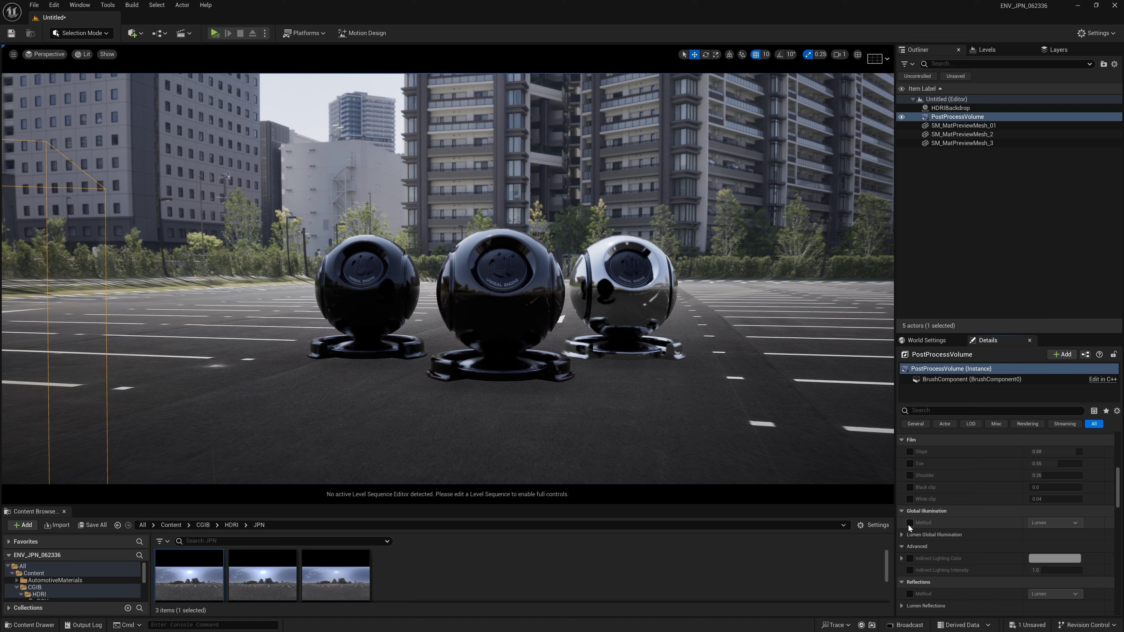
left_click(910, 522)
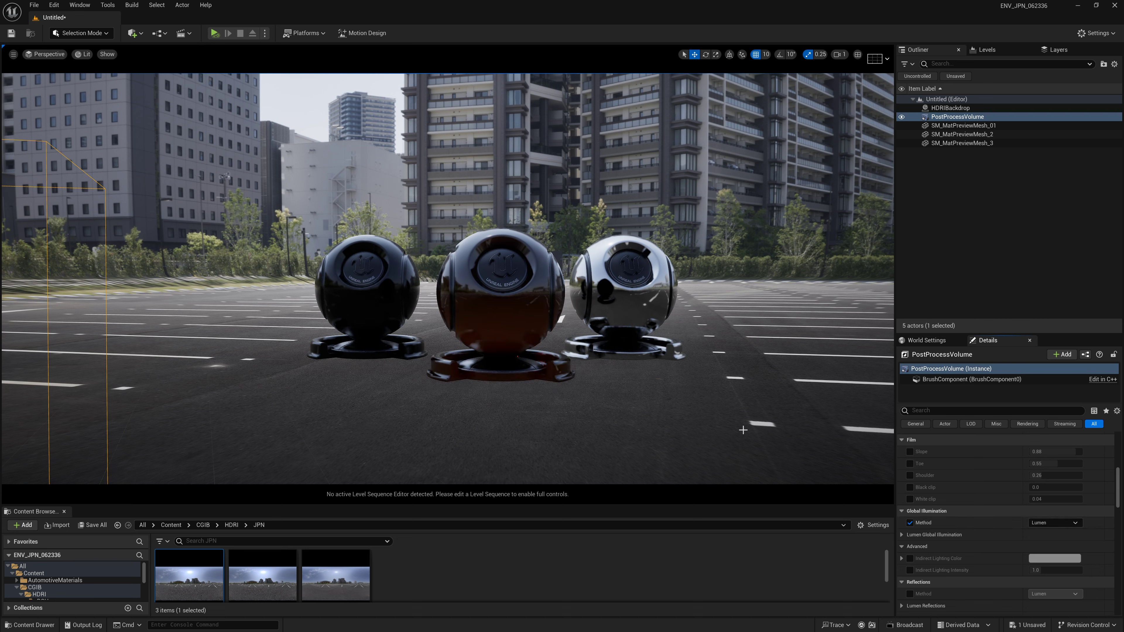
Step: Enable the volume's Reflections method override with Lumen as the method
scroll(939, 542, "down", 1)
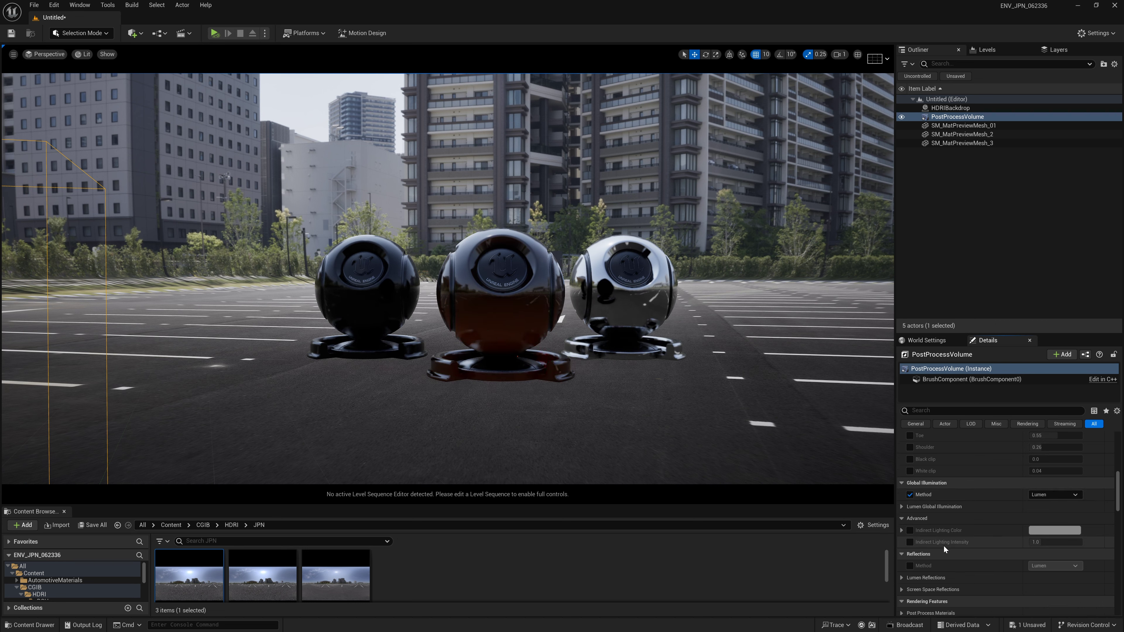
middle_click_drag(689, 384, 730, 349)
left_click(910, 566)
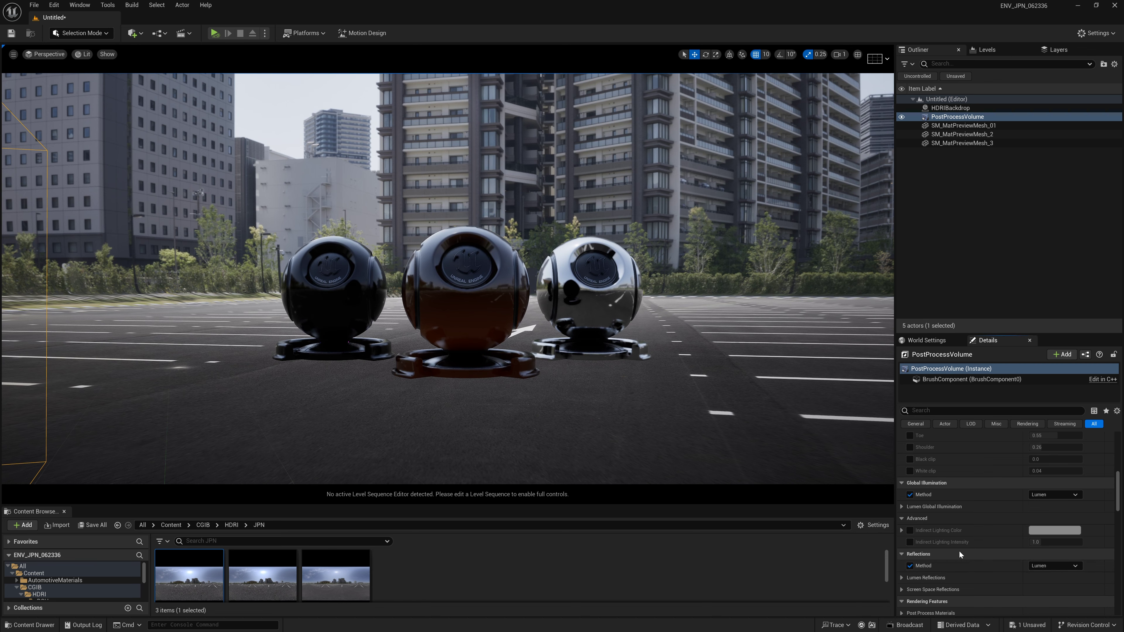
scroll(497, 323, "up", 3)
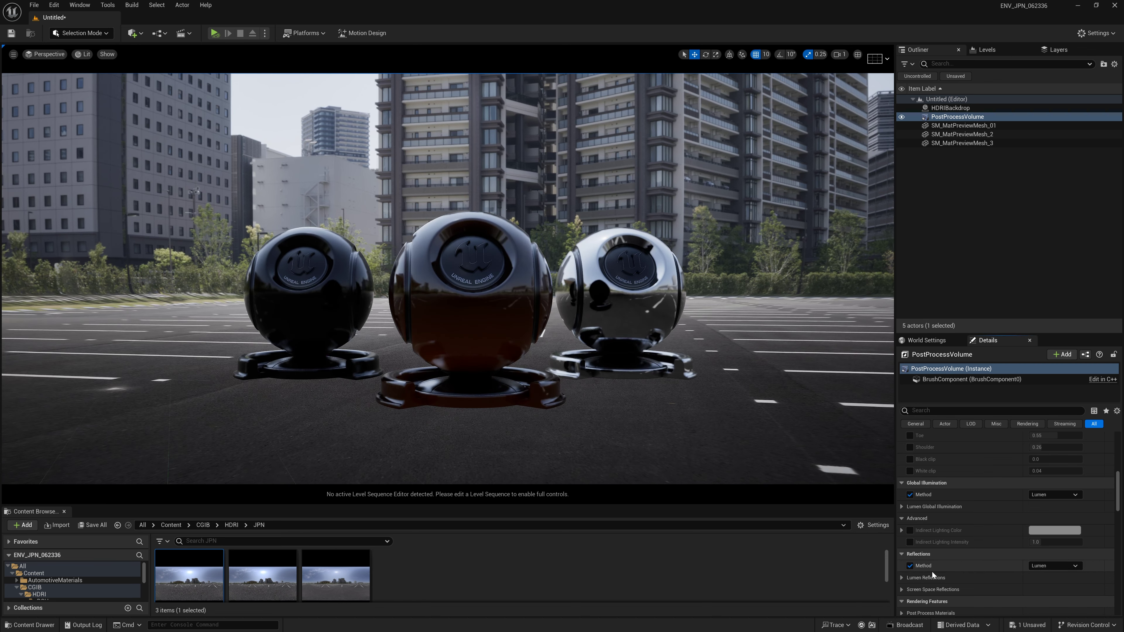
Step: Override the Lumen Reflections ray lighting mode with Hit Lighting for Reflections
left_click(899, 577)
scroll(923, 533, "down", 3)
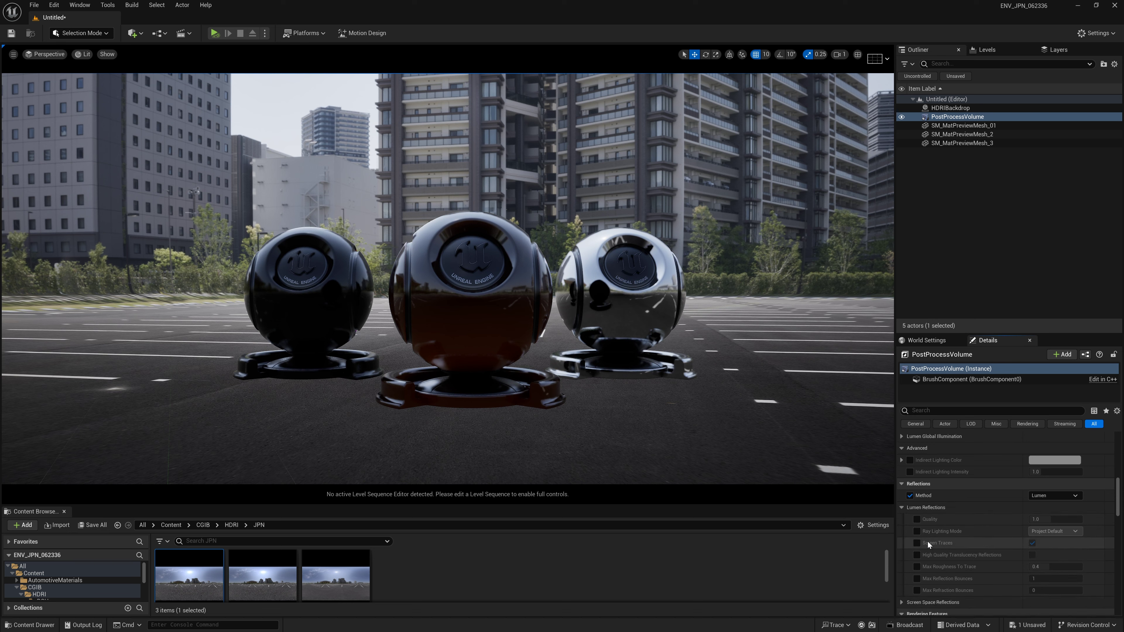
left_click(917, 532)
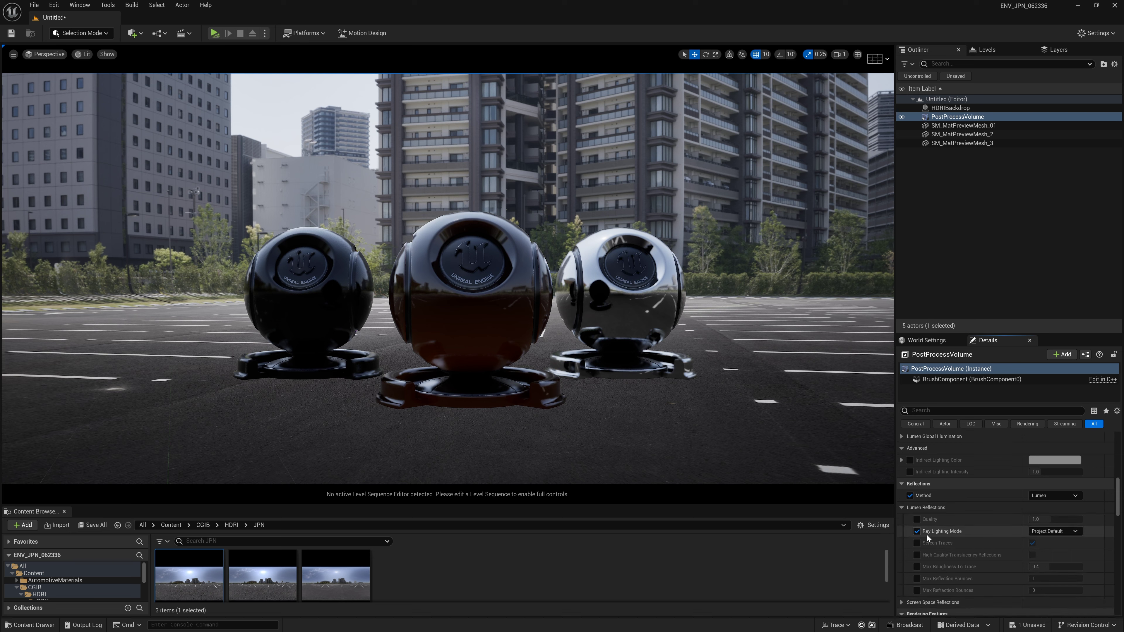
left_click(1061, 532)
left_click(1065, 556)
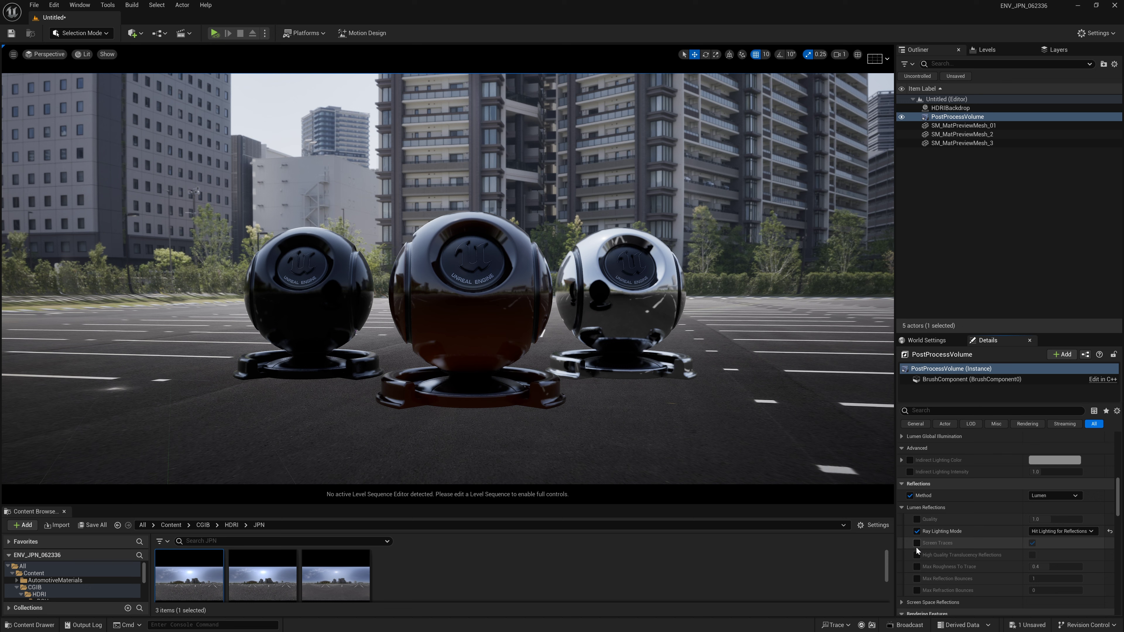
Step: Override the volume's Lumen Max Reflection Bounces with 3 and inspect the chrome sphere up close
left_click(916, 579)
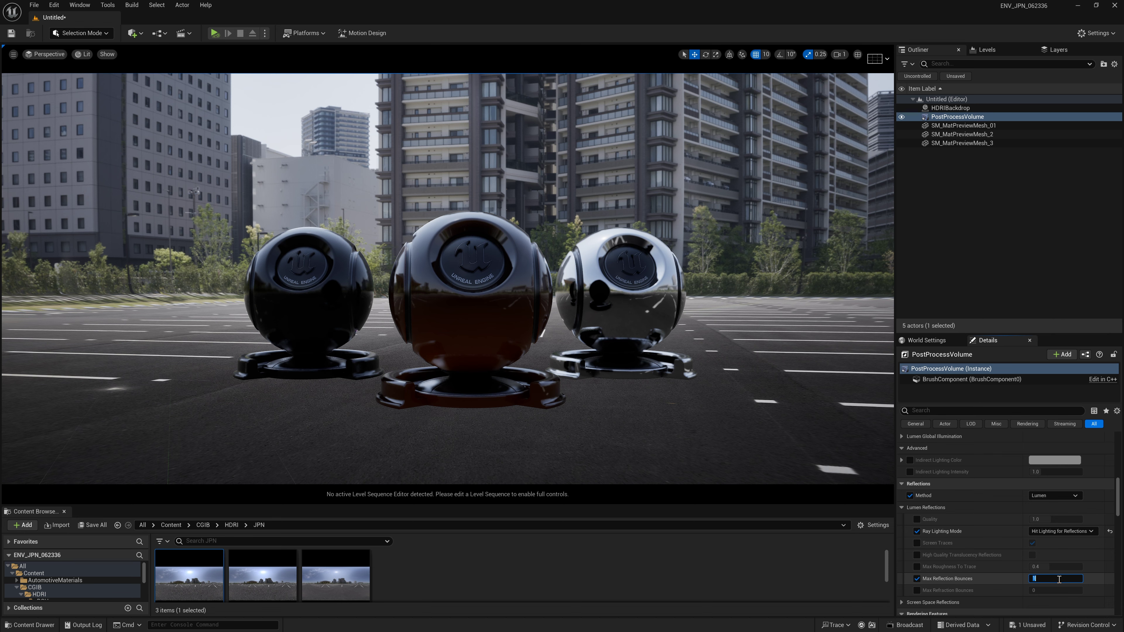
key("Return")
middle_click_drag(630, 330, 650, 335)
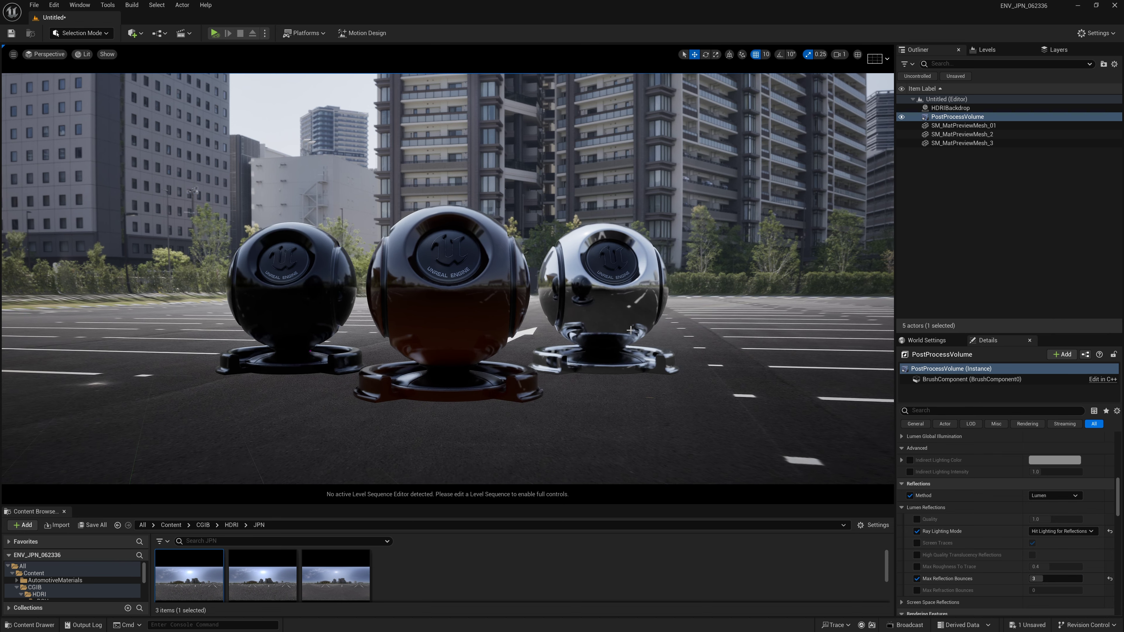
scroll(644, 338, "up", 5)
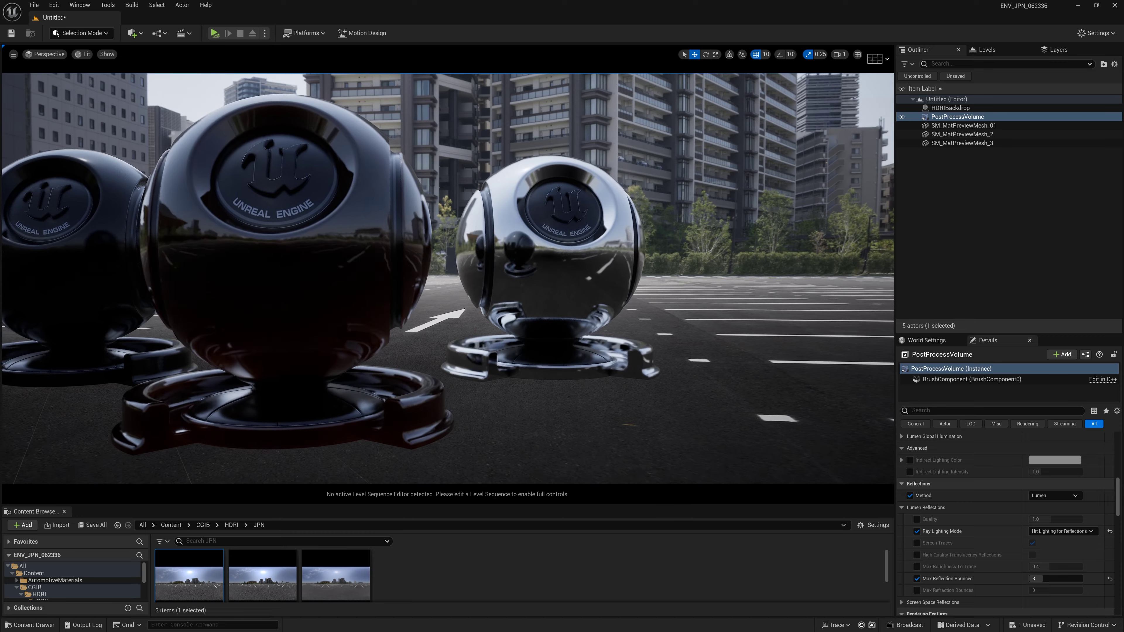
scroll(556, 309, "up", 1)
Step: Compare the spheres' reflections with Max Reflection Bounces set to 1 and back to 3
left_click(1054, 579)
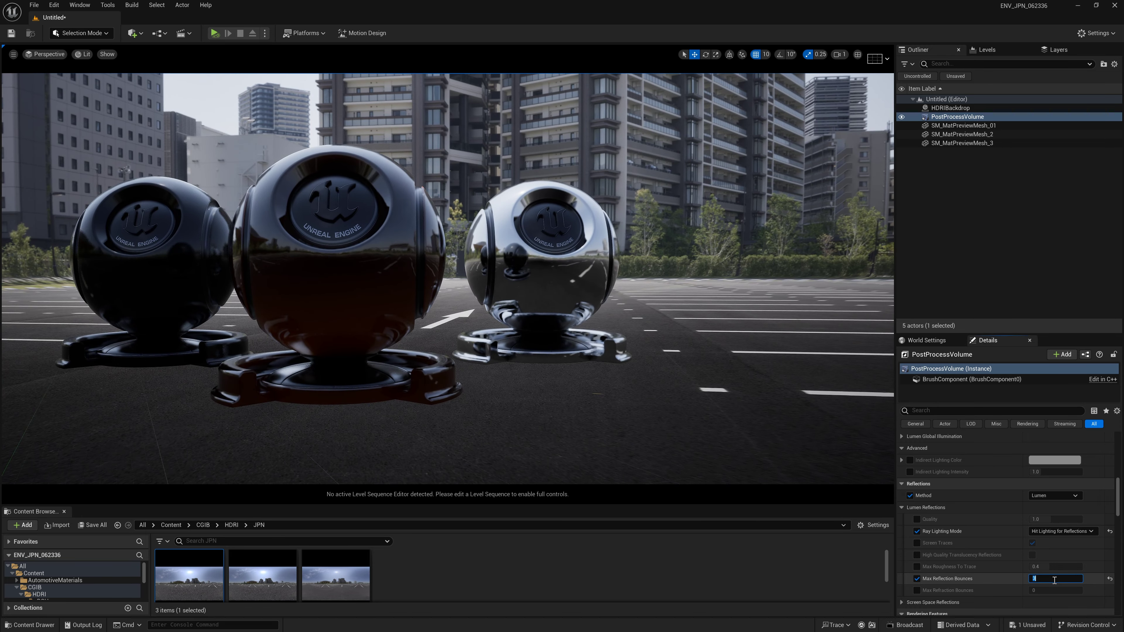
type("1")
key("Return")
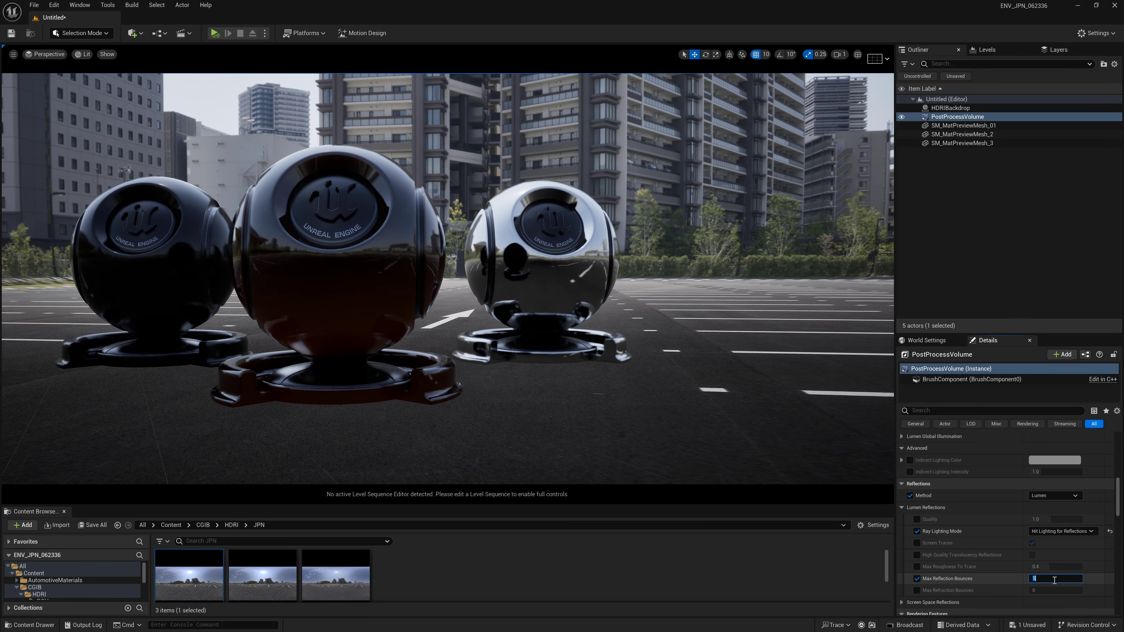
type("3")
key("Return")
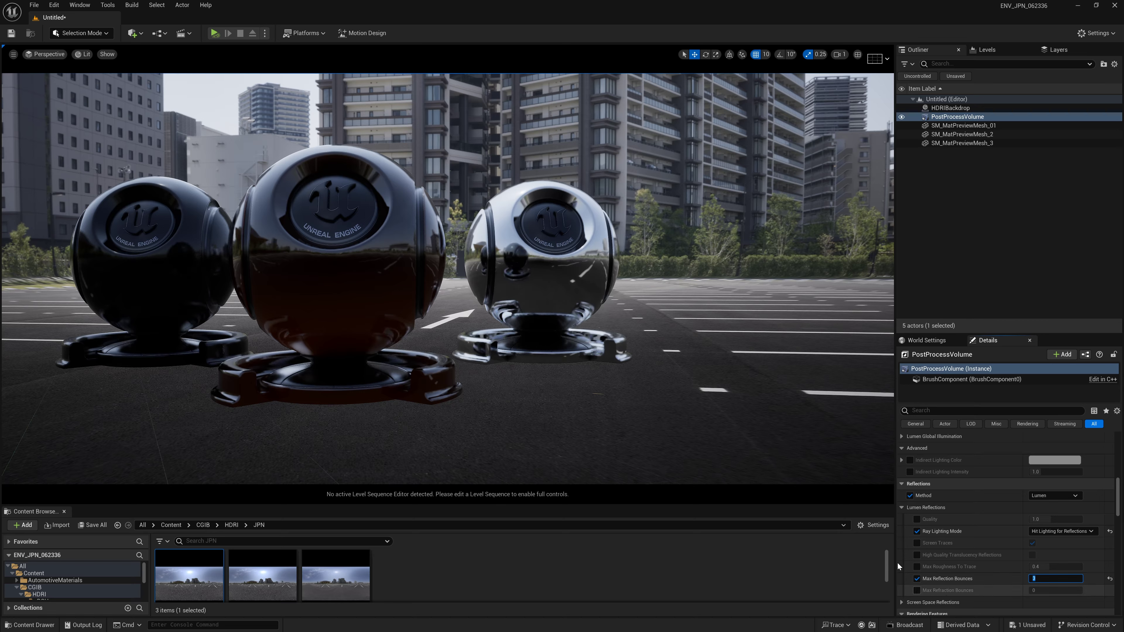
Step: Override Skylight Leaking with 1.0 in the advanced Lumen Global Illumination settings of the Post Process Volume
right_click_drag(752, 398, 713, 381)
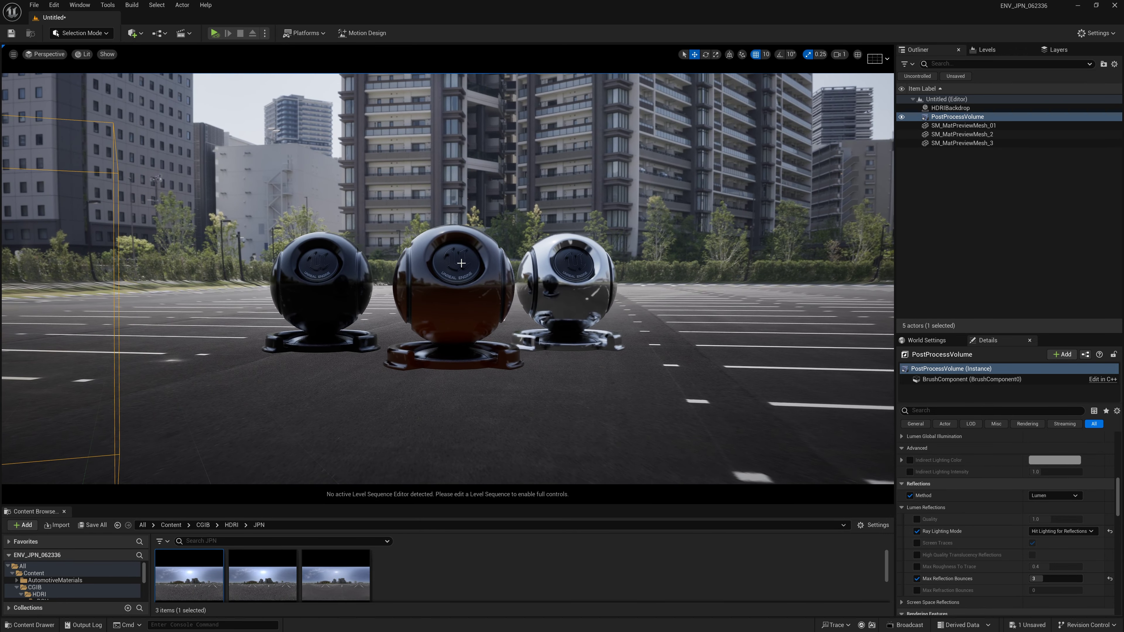
left_click_drag(468, 271, 468, 239)
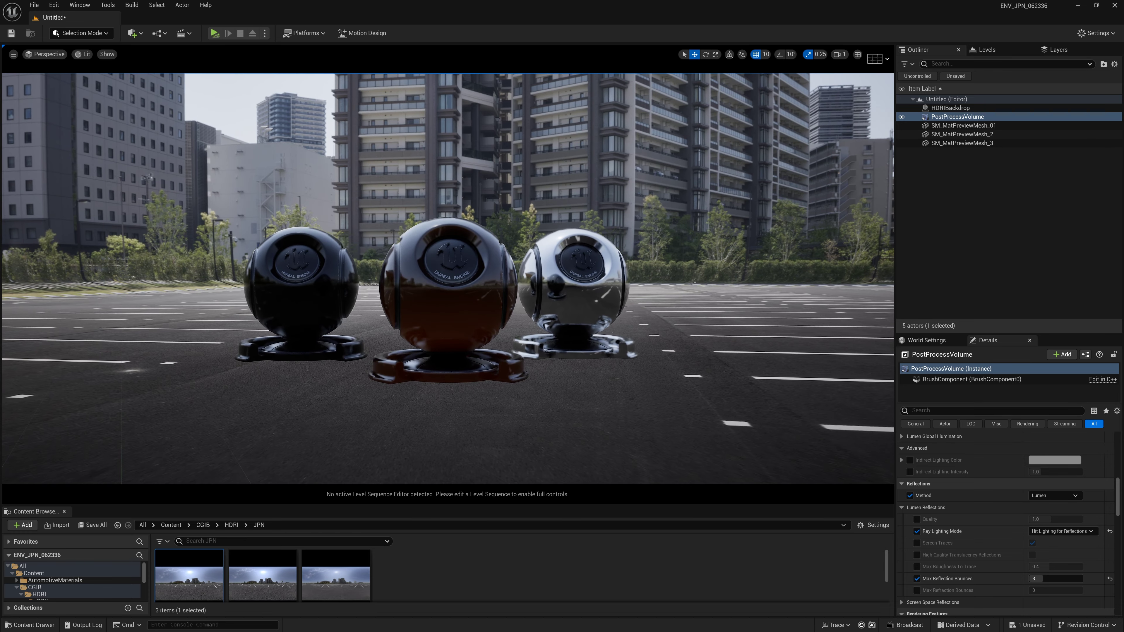
scroll(909, 560, "up", 3)
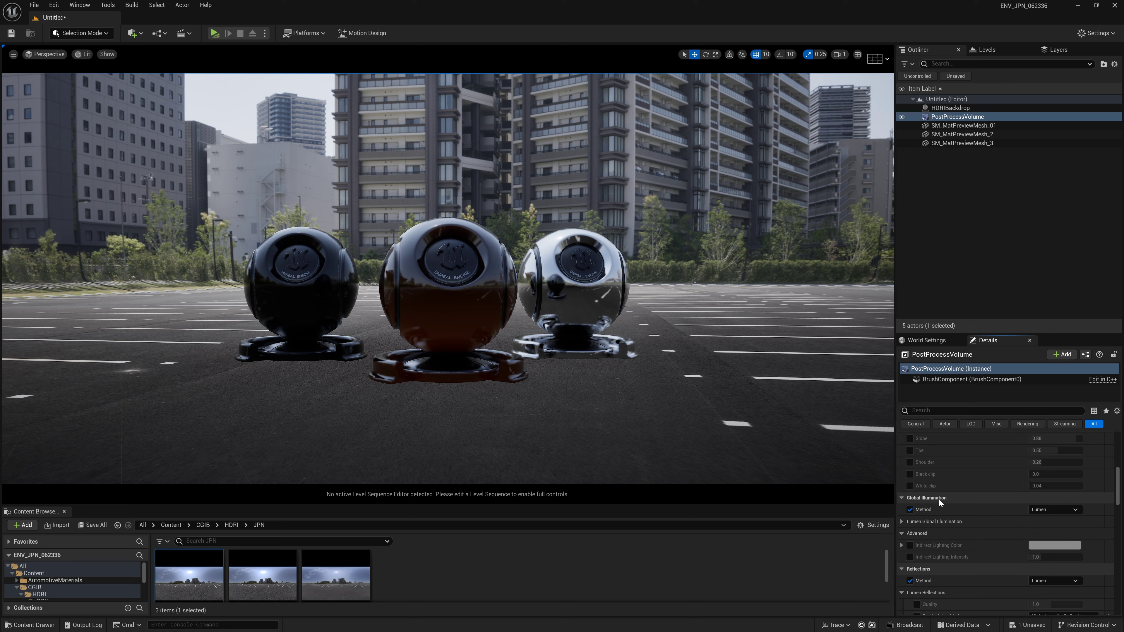
left_click(903, 533)
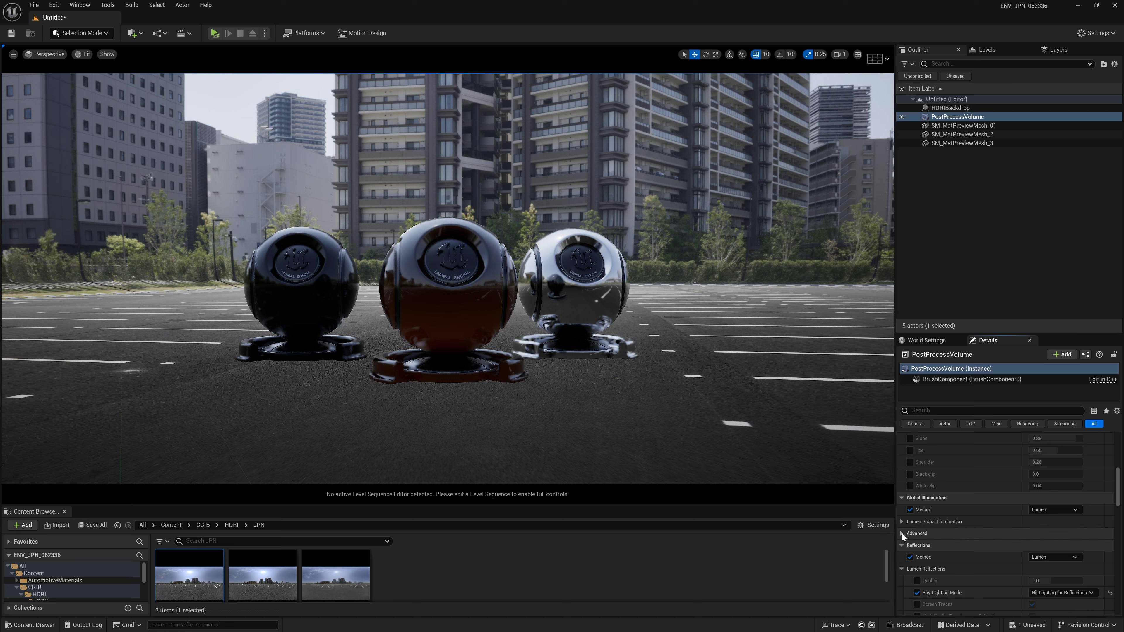
left_click(901, 521)
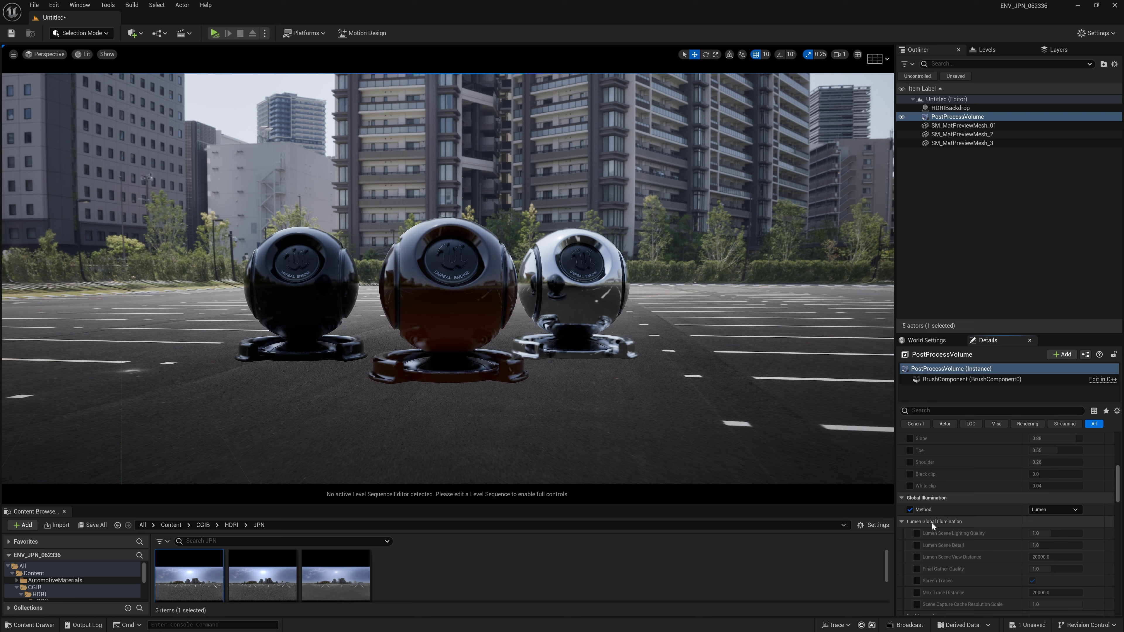
scroll(931, 522, "down", 3)
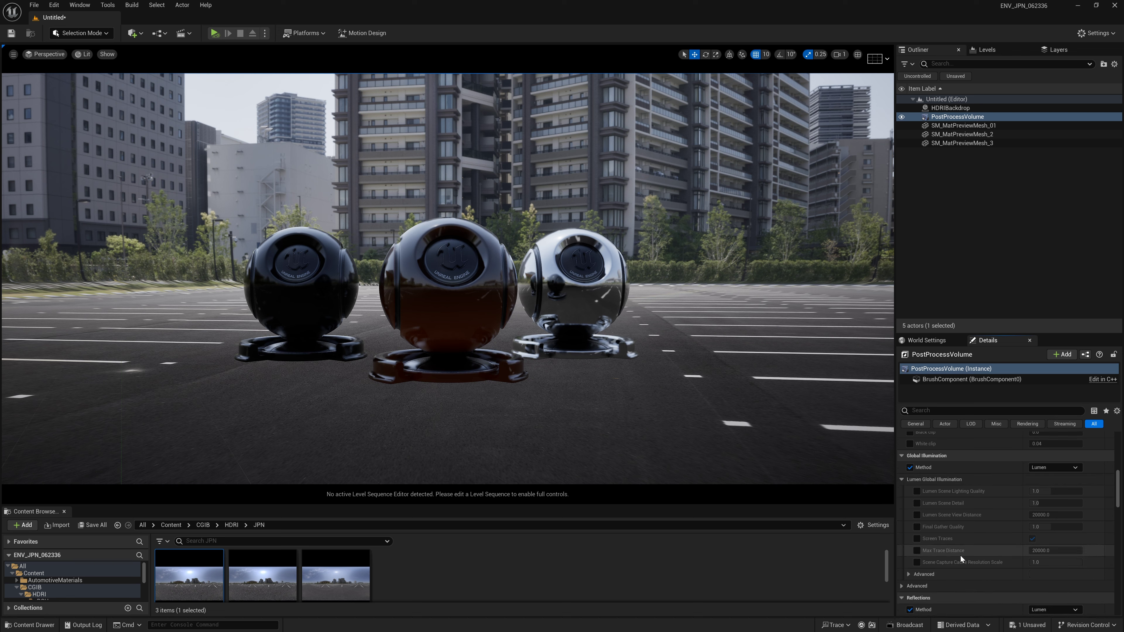
left_click(908, 574)
scroll(908, 573, "down", 2)
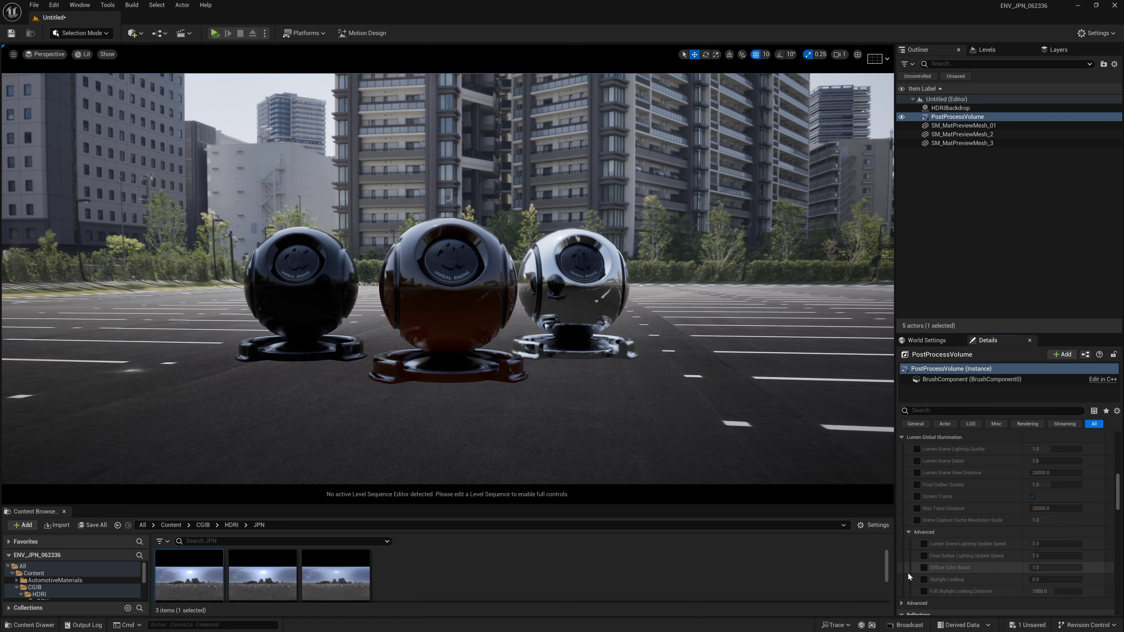
left_click(923, 579)
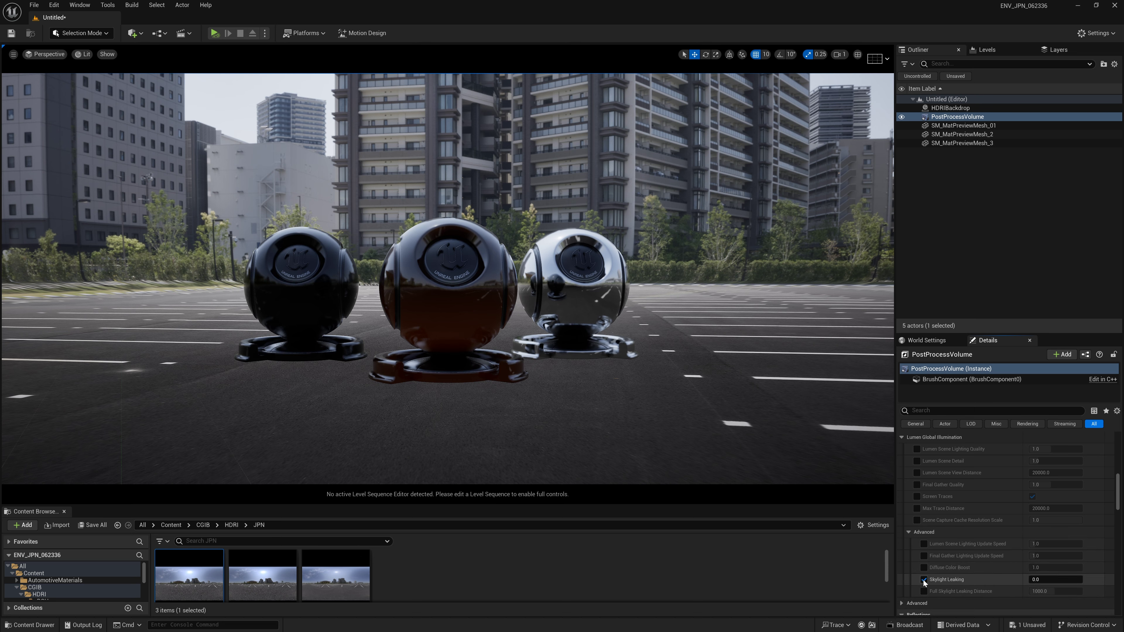
left_click(1065, 581)
type("1")
key("Return")
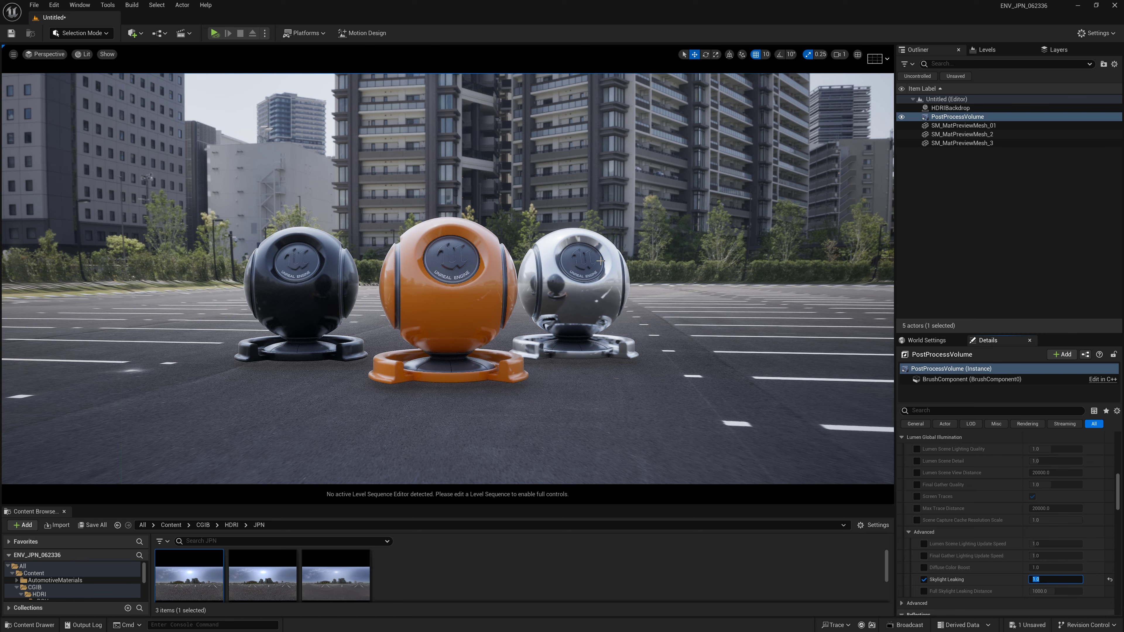
Step: Show the viewport full screen and switch its view mode to Path Tracing
scroll(601, 260, "down", 5)
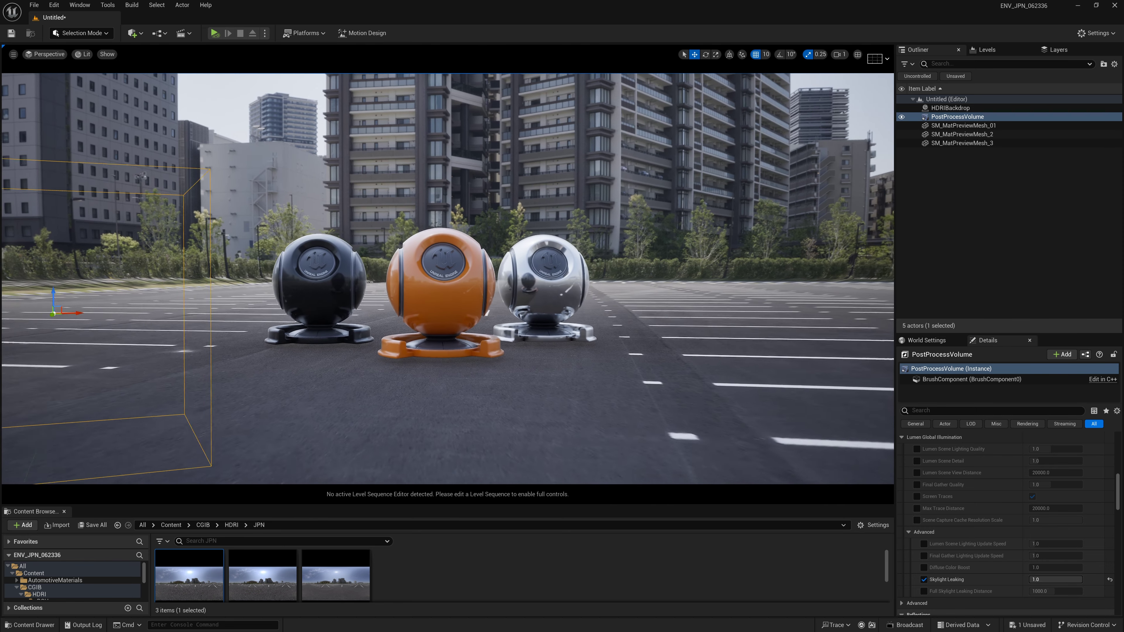
key("F11")
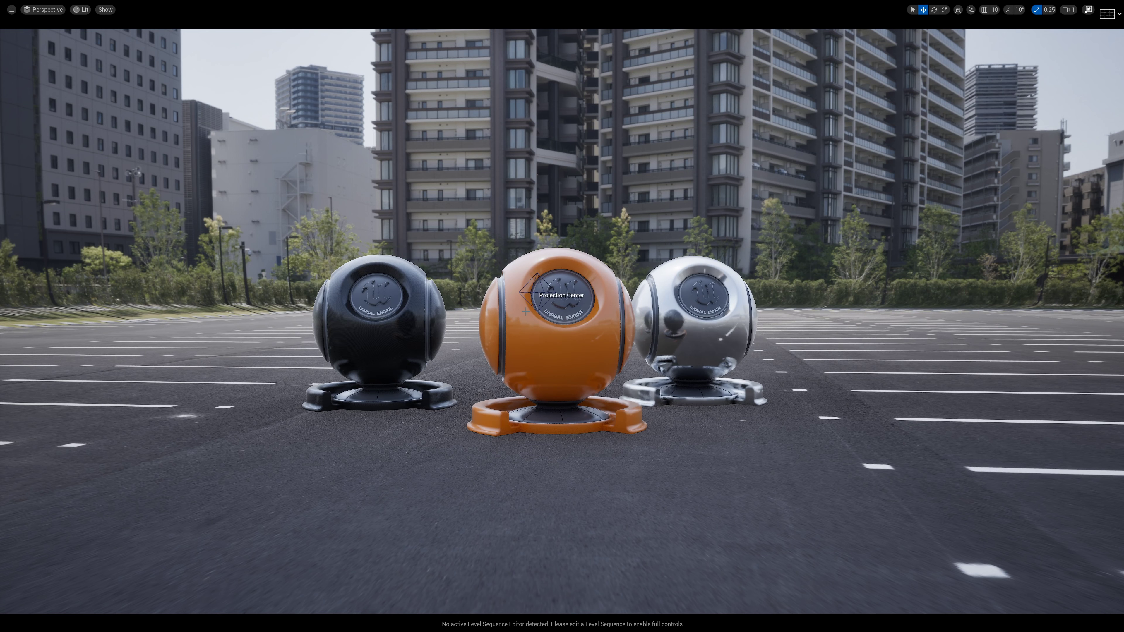
left_click(85, 10)
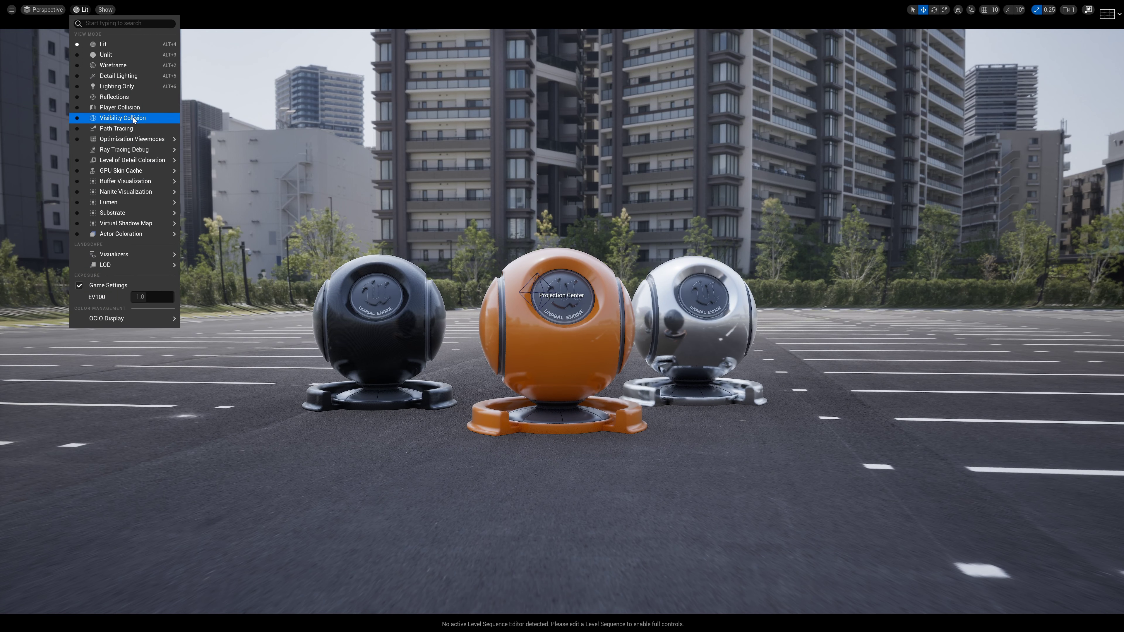
left_click(117, 129)
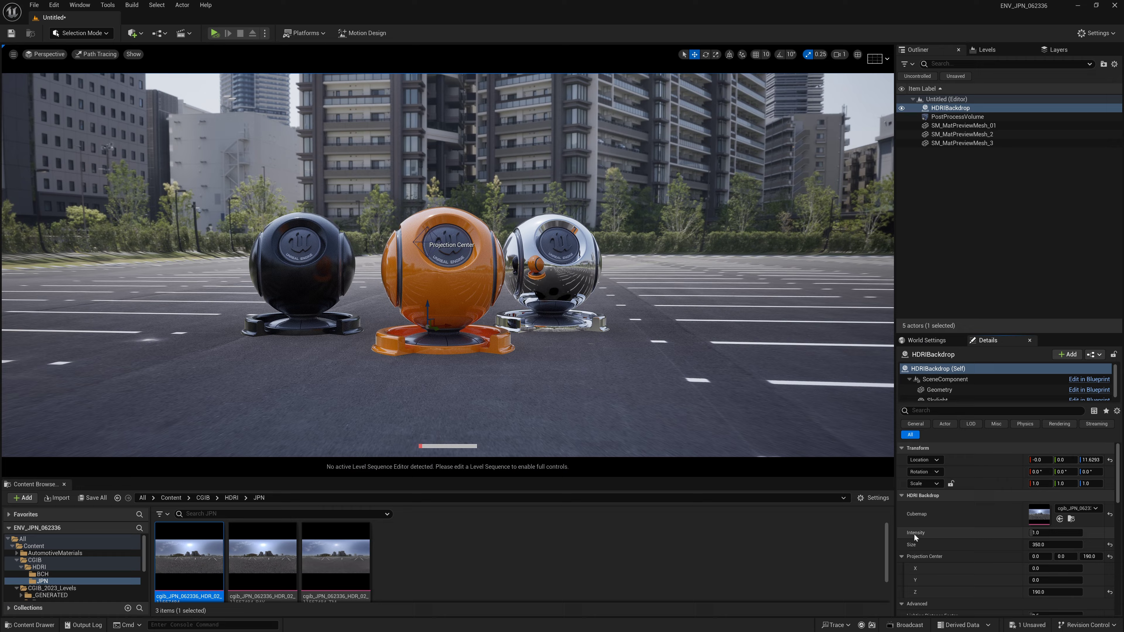
Step: Restore the editor layout, enlarge the Content Browser, and assign cgib_JPN_062336_HDR_02_11557484_RAY as the HDRI Backdrop's cubemap
key("F11")
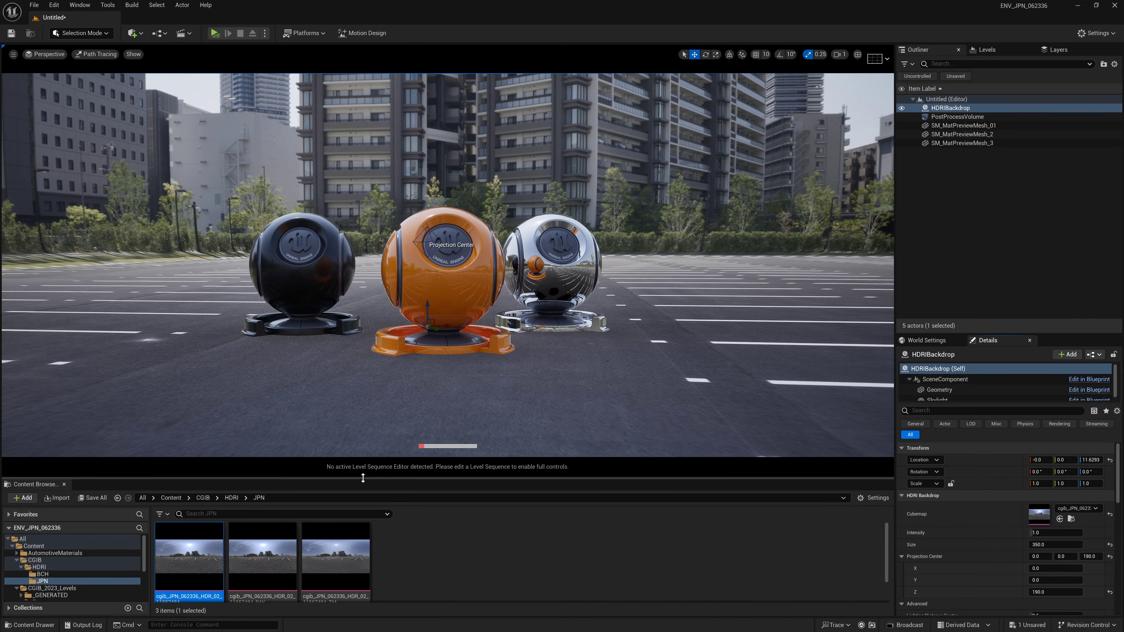
left_click_drag(363, 480, 364, 457)
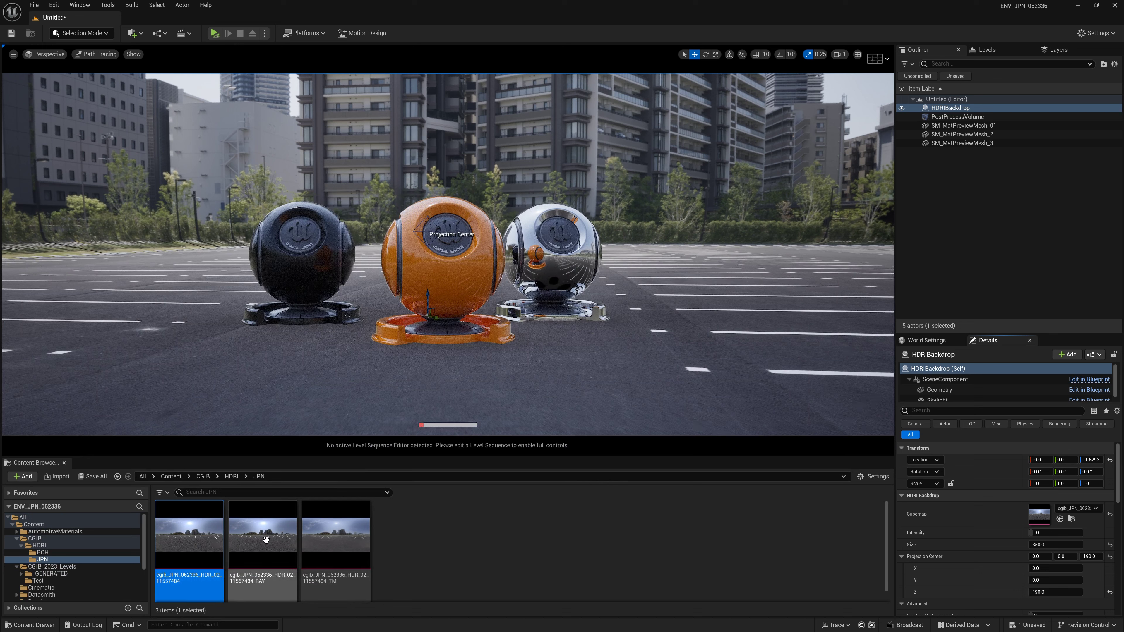
left_click_drag(269, 541, 267, 538)
left_click_drag(623, 537, 1045, 516)
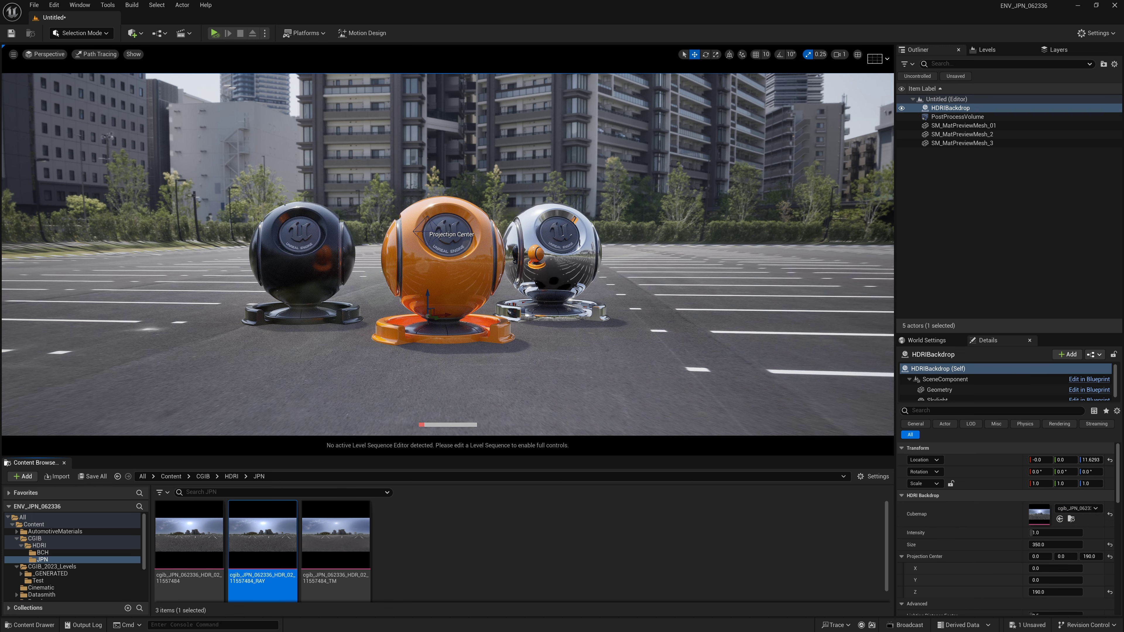
right_click_drag(526, 320, 515, 324)
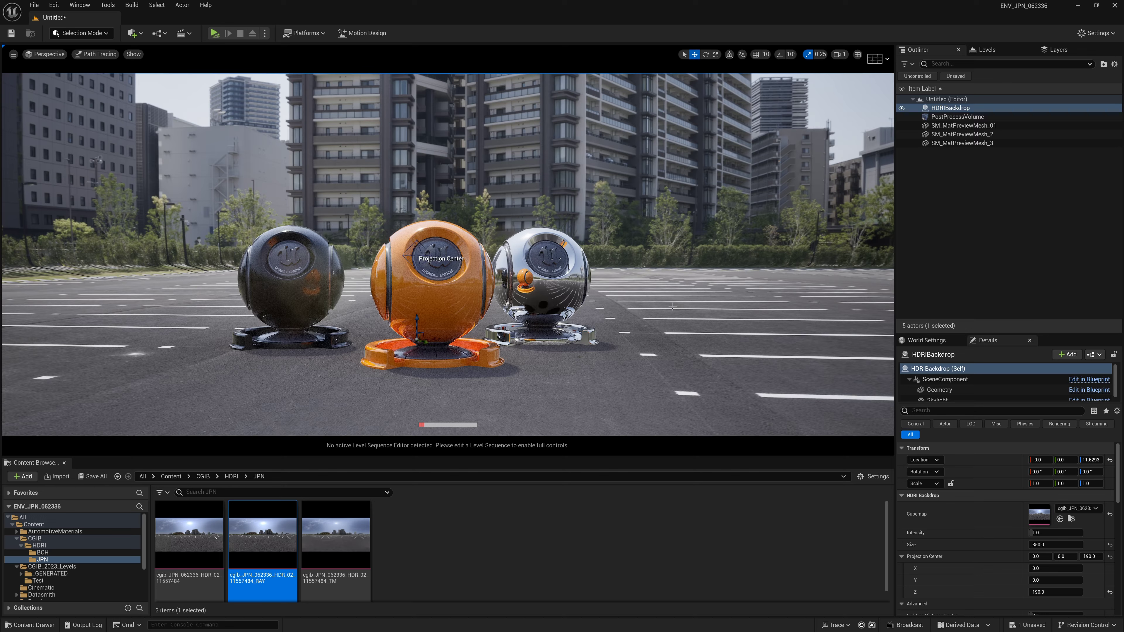
Step: Compare the path-traced lighting using the cgib_JPN_062336_HDR_02_11557484 cubemap with the reassigned _RAY version
left_click(221, 555)
left_click(1059, 518)
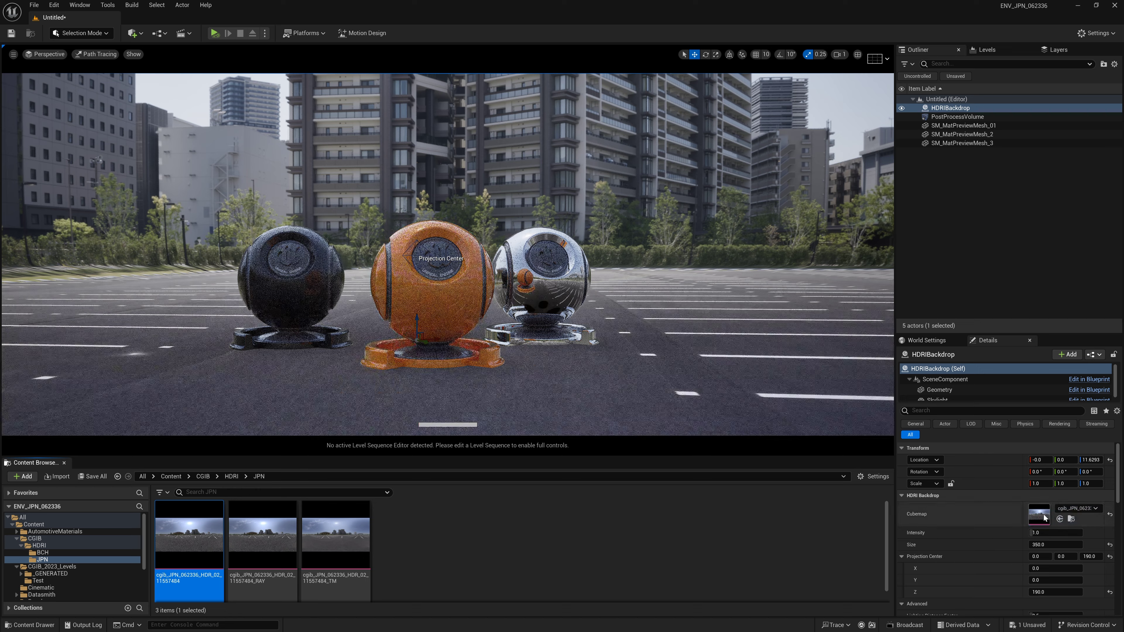
right_click_drag(636, 367, 635, 368)
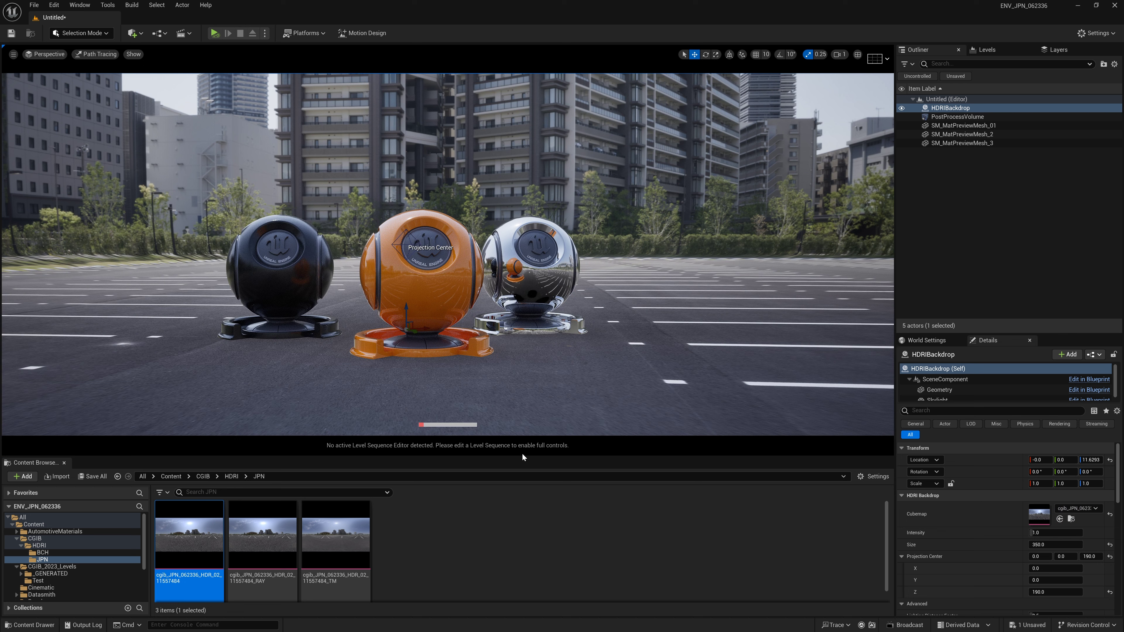
left_click_drag(262, 538, 1027, 524)
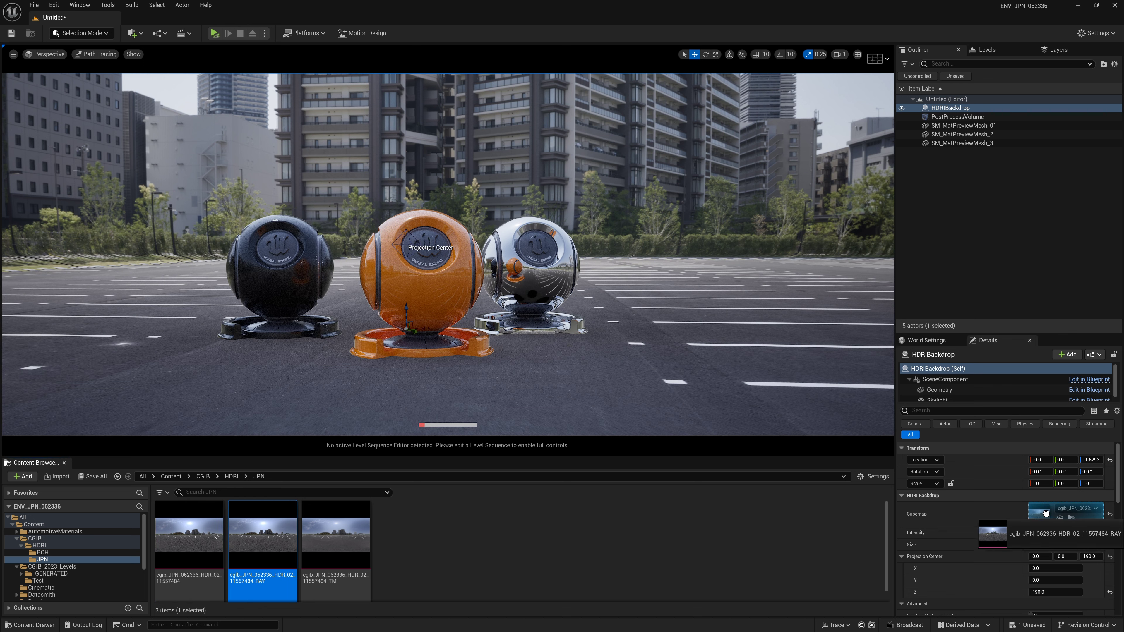
key("F11")
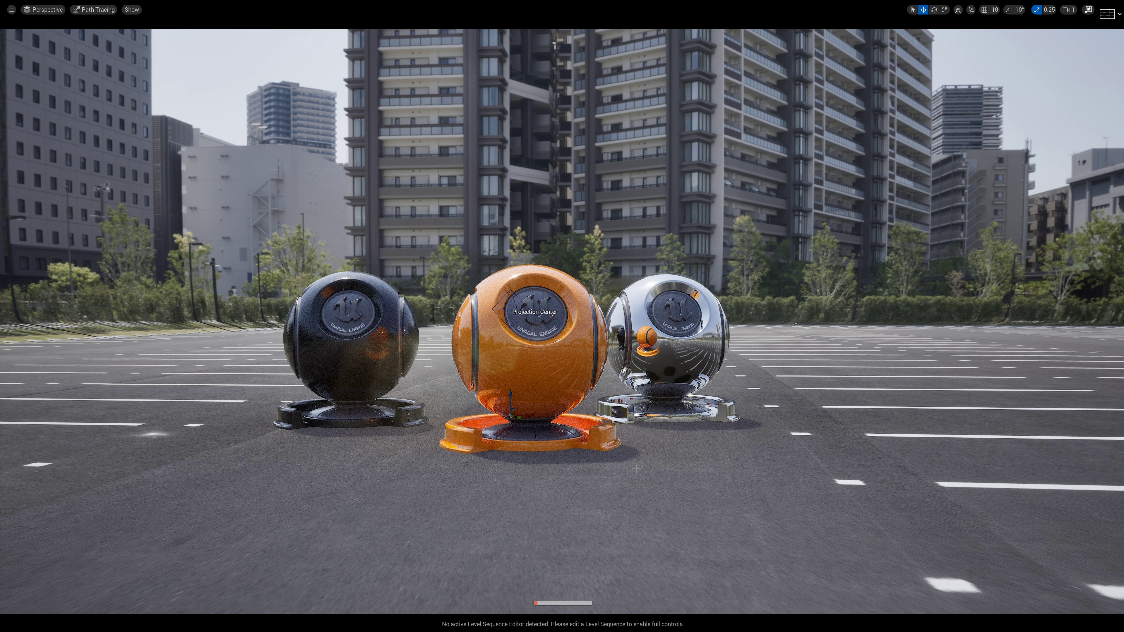
key("F11")
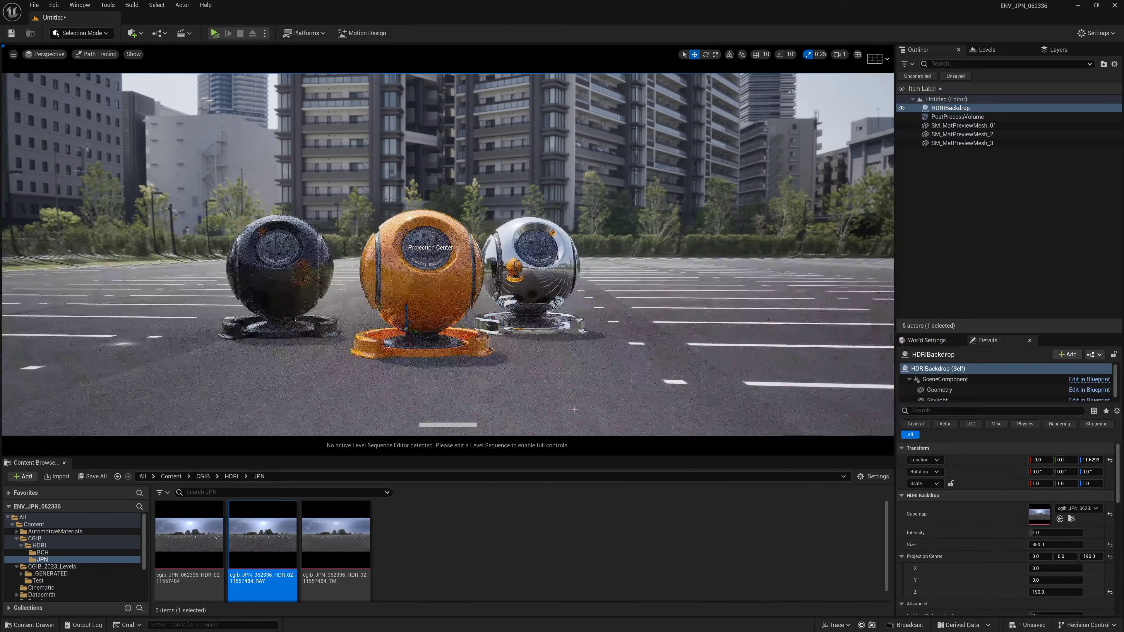
Step: Switch the viewport's view mode back to Lit and reframe the three spheres
left_click(95, 55)
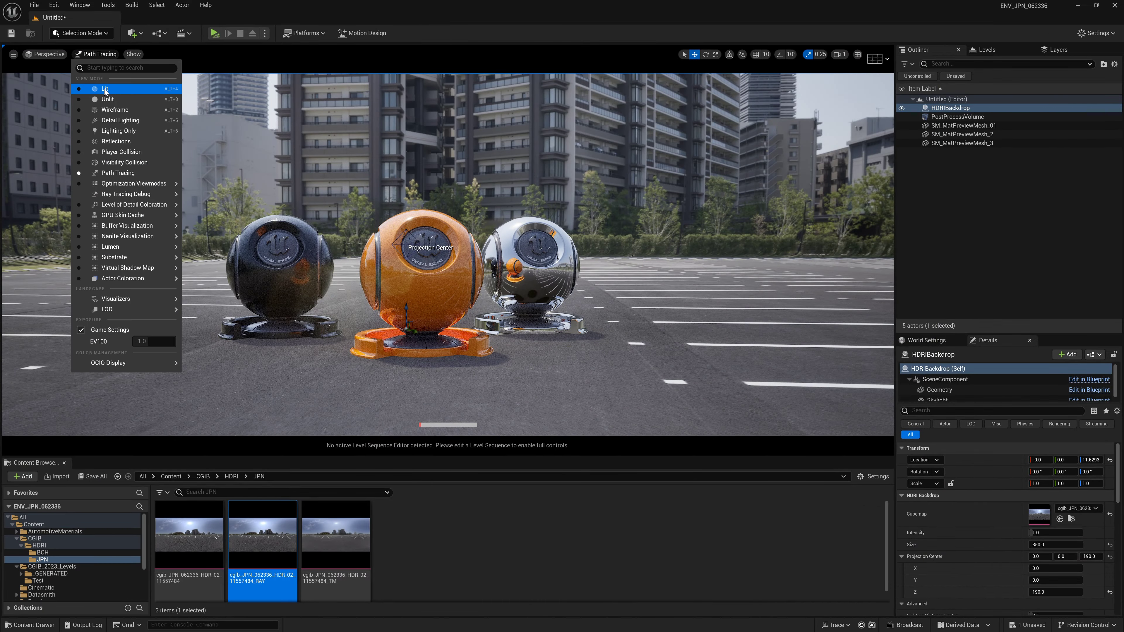
left_click(105, 90)
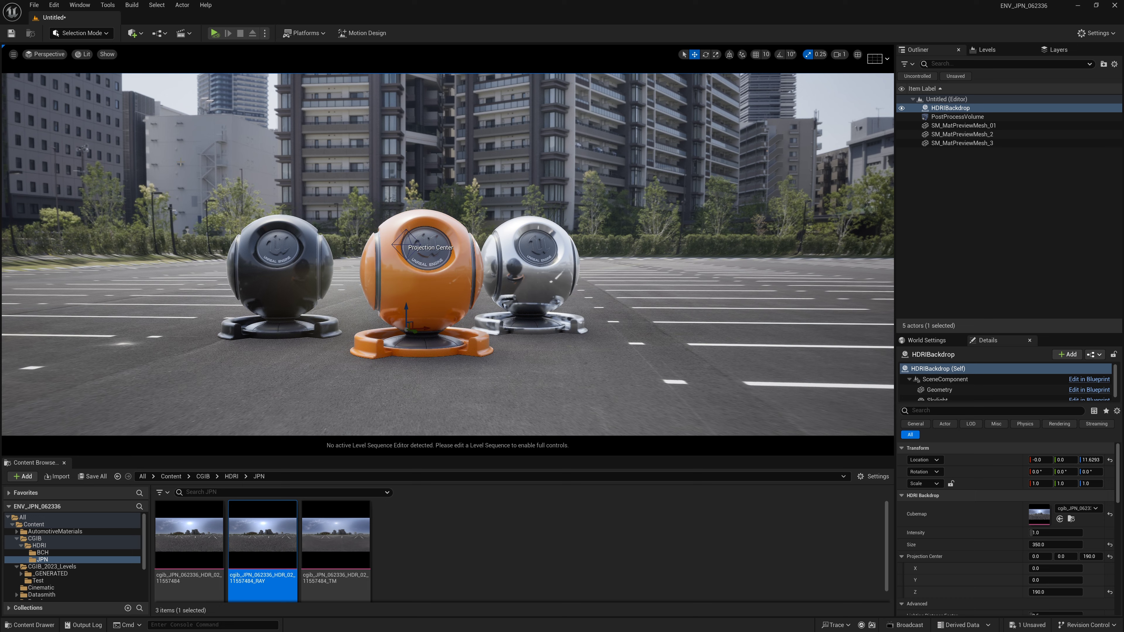
right_click_drag(436, 307, 428, 354)
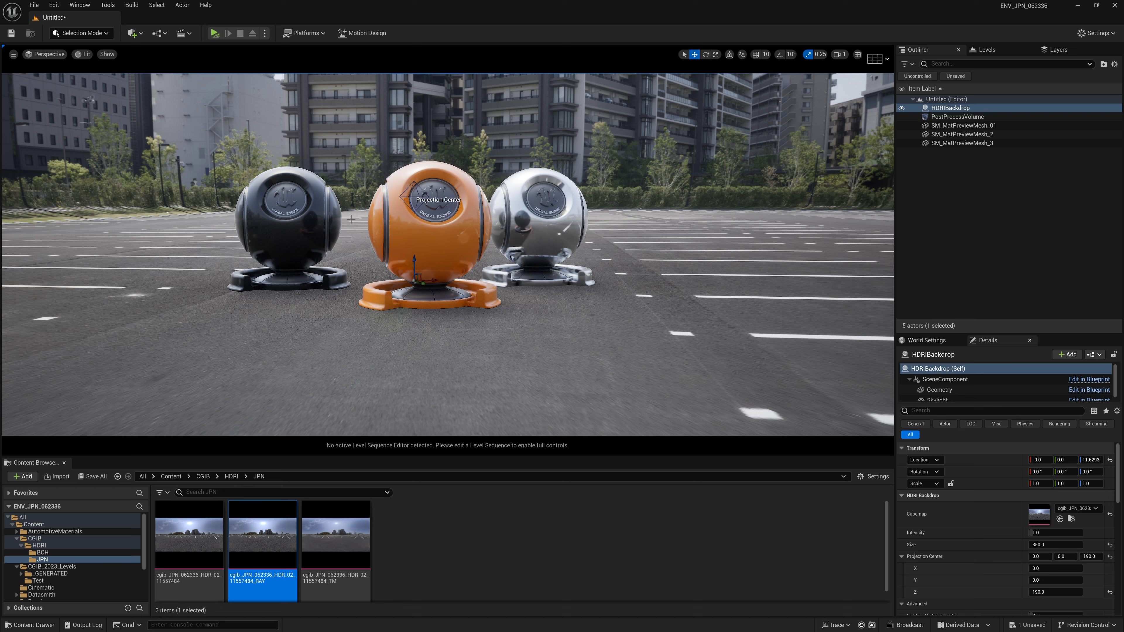
Step: Add a Directional Light to the level and set its mobility to Movable
left_click(135, 33)
mouse_move(178, 146)
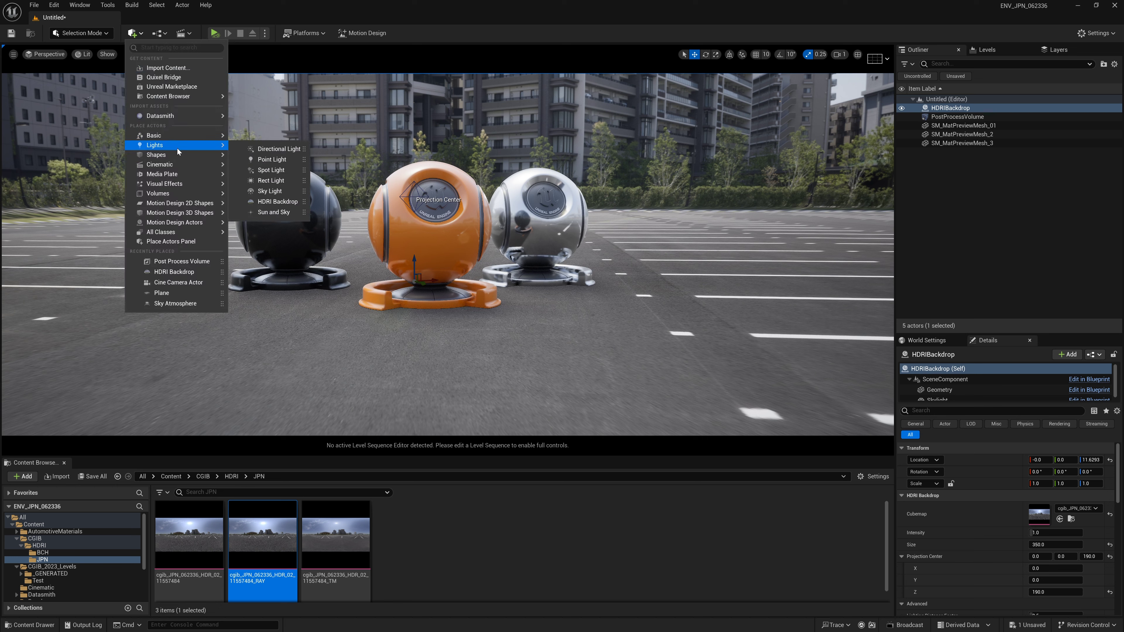
left_click(261, 150)
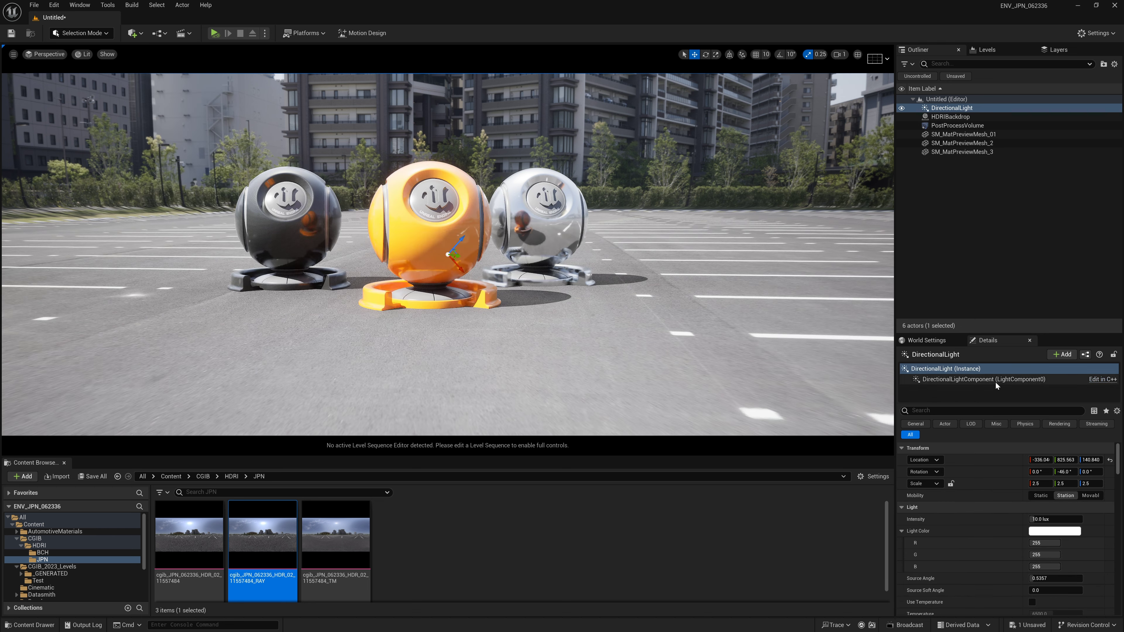
left_click(1090, 496)
Step: Set the Directional Light's intensity to 3 lux
left_click(1057, 519)
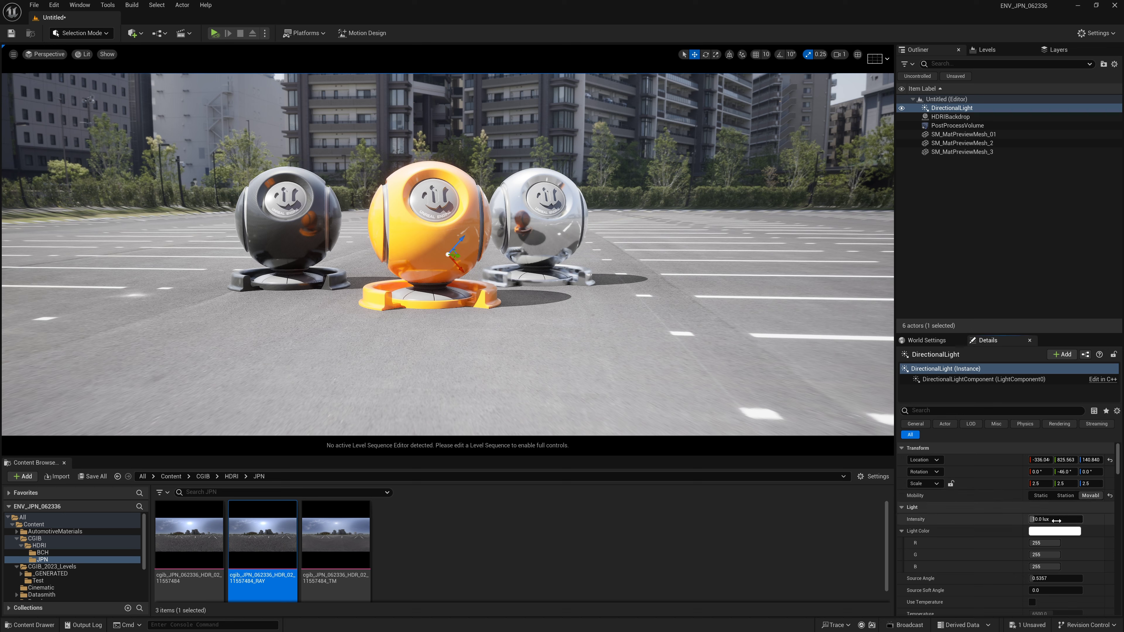
type("3")
key("Return")
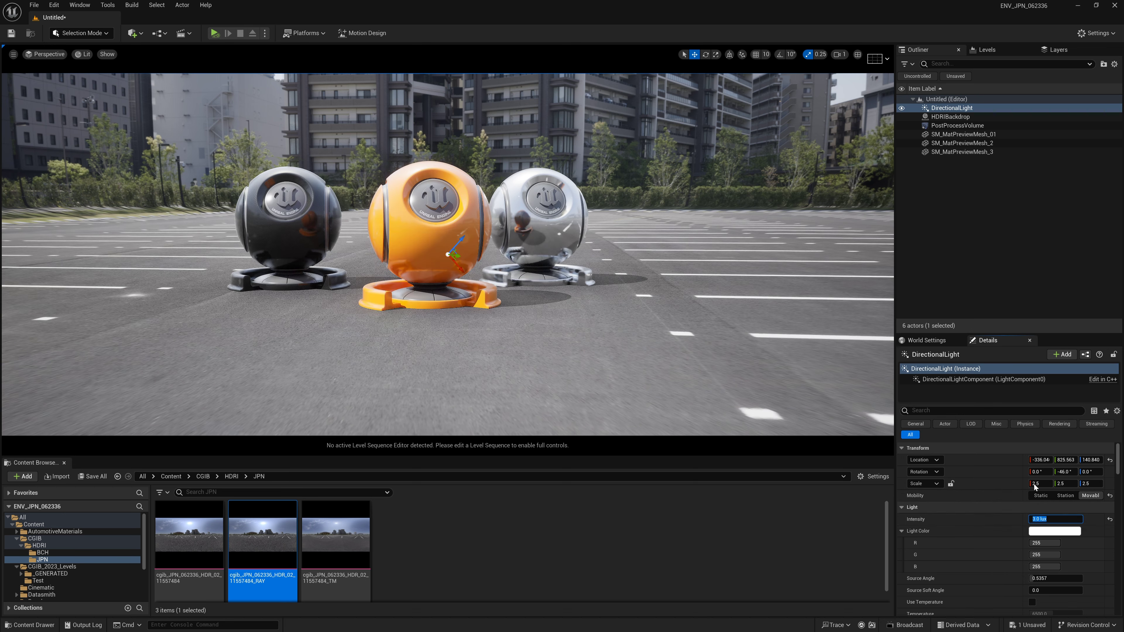